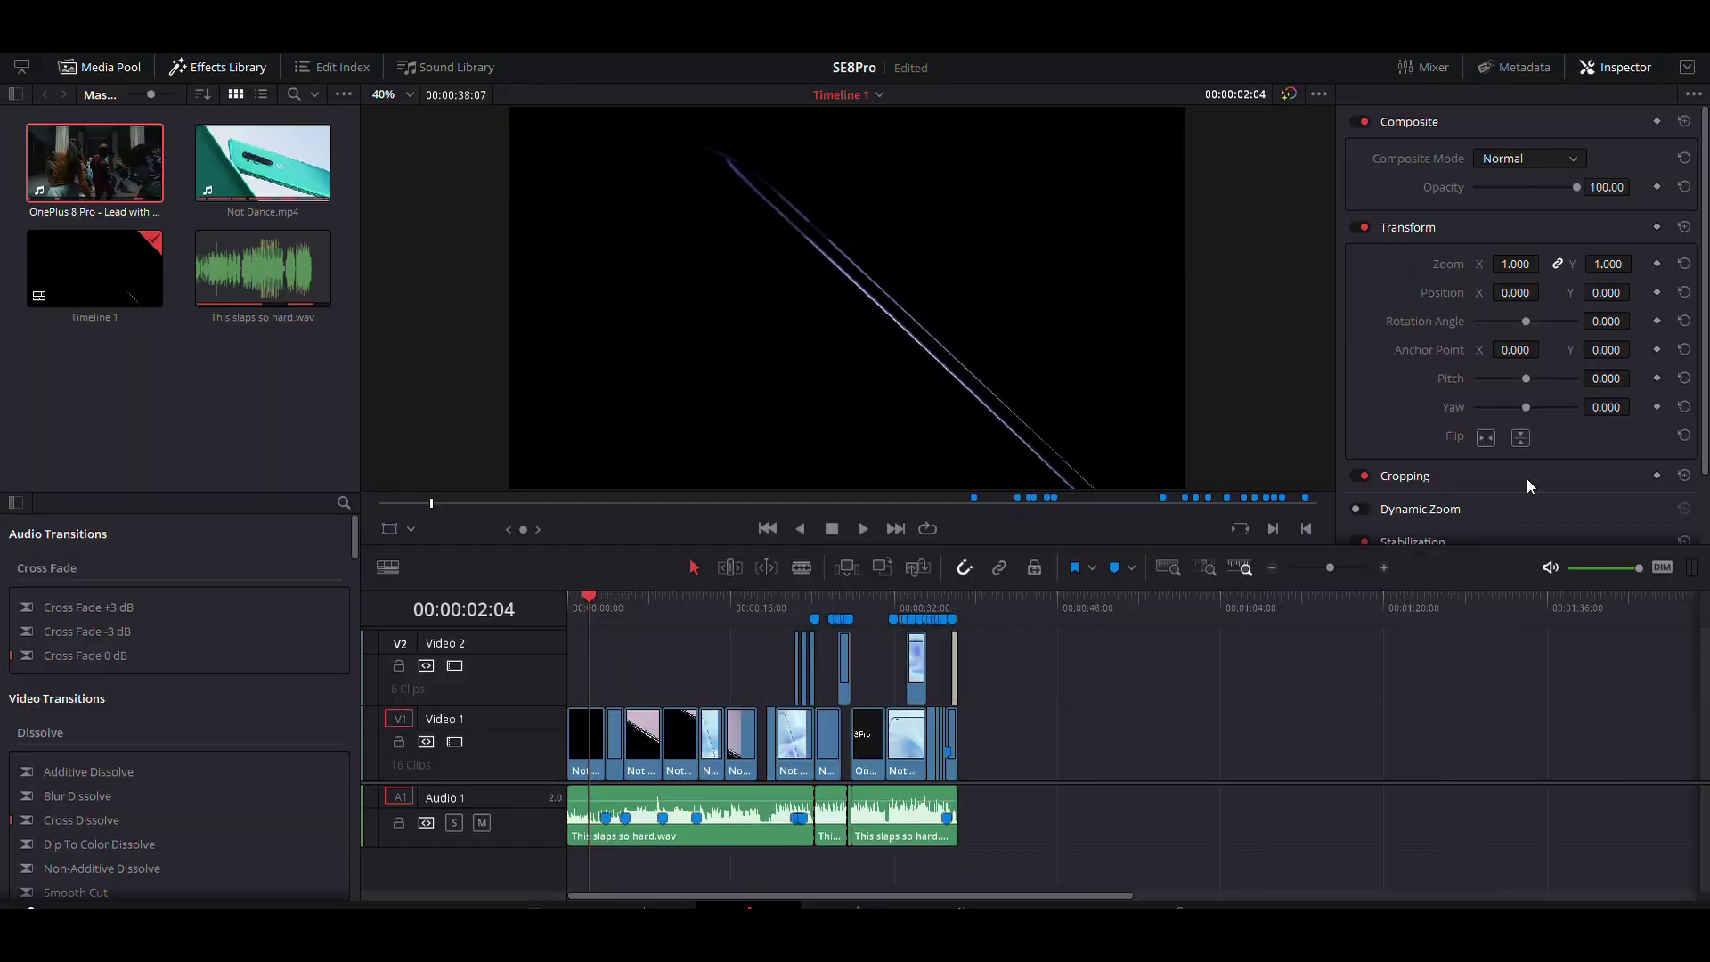
Add a second copy of This slaps so hard.wav to Audio 1 at 00:01:00:09.
{"action": "scroll", "coordinate": [939, 595], "scroll_direction": "up", "scroll_amount": 1}
{"action": "scroll", "coordinate": [1227, 729], "scroll_direction": "down", "scroll_amount": 3}
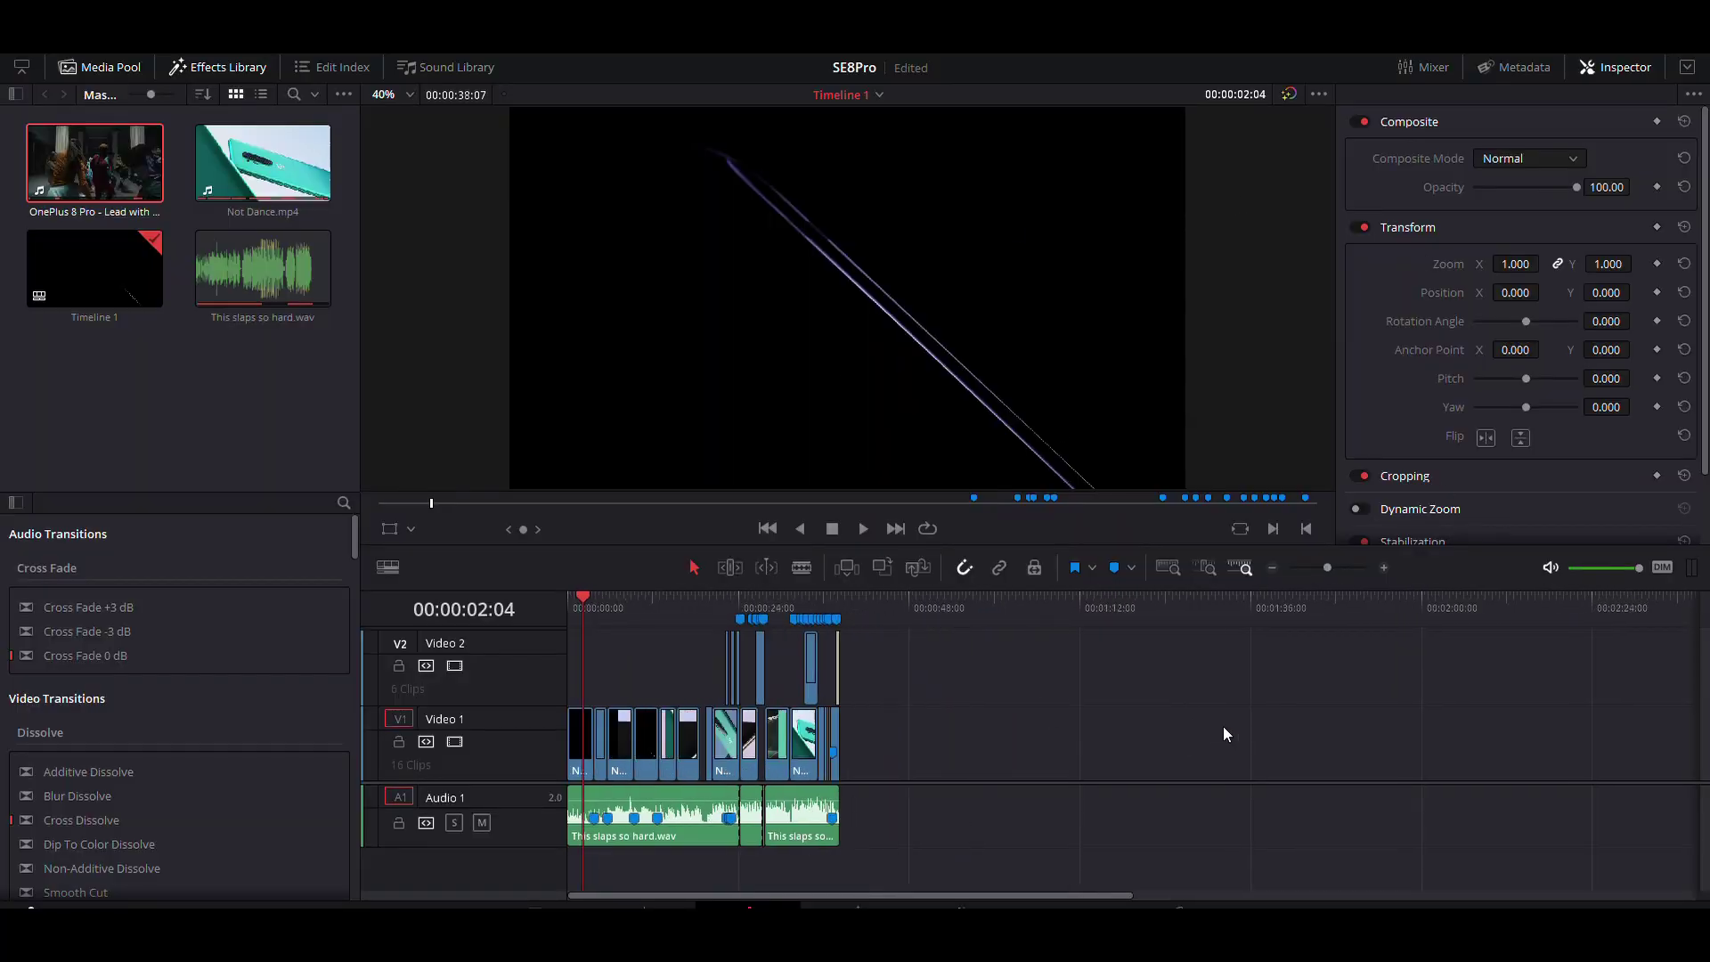
{"action": "scroll", "coordinate": [1224, 733], "scroll_direction": "down", "scroll_amount": 1}
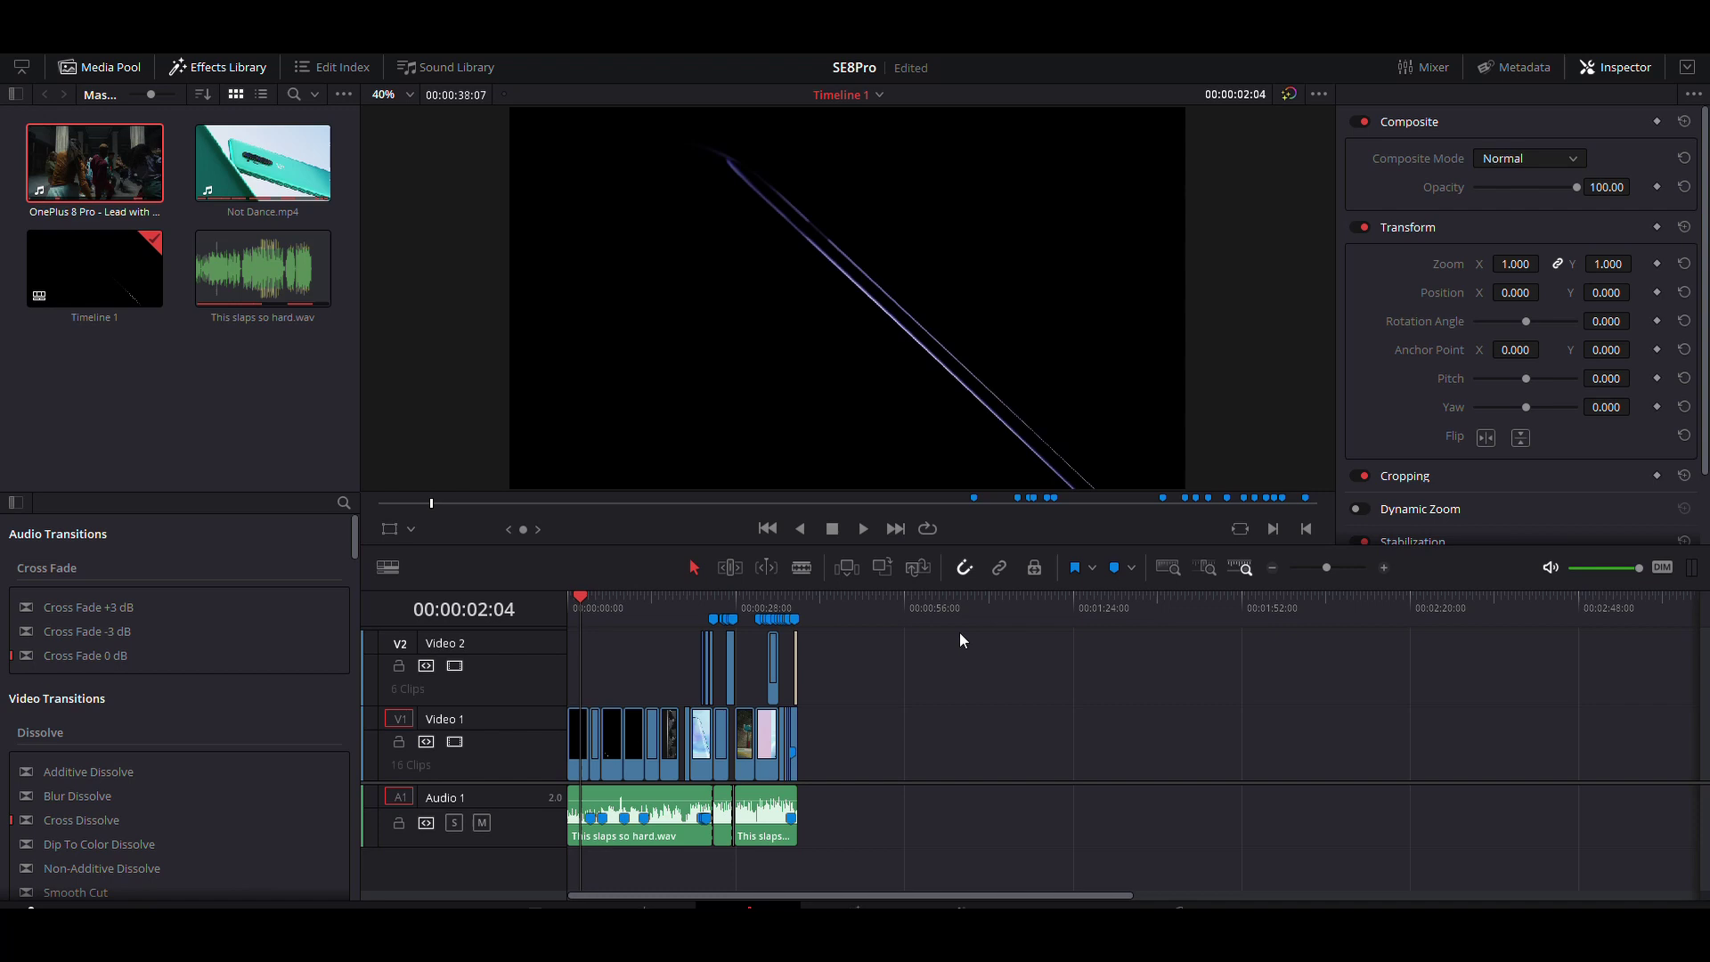
{"action": "left_click", "coordinate": [930, 634]}
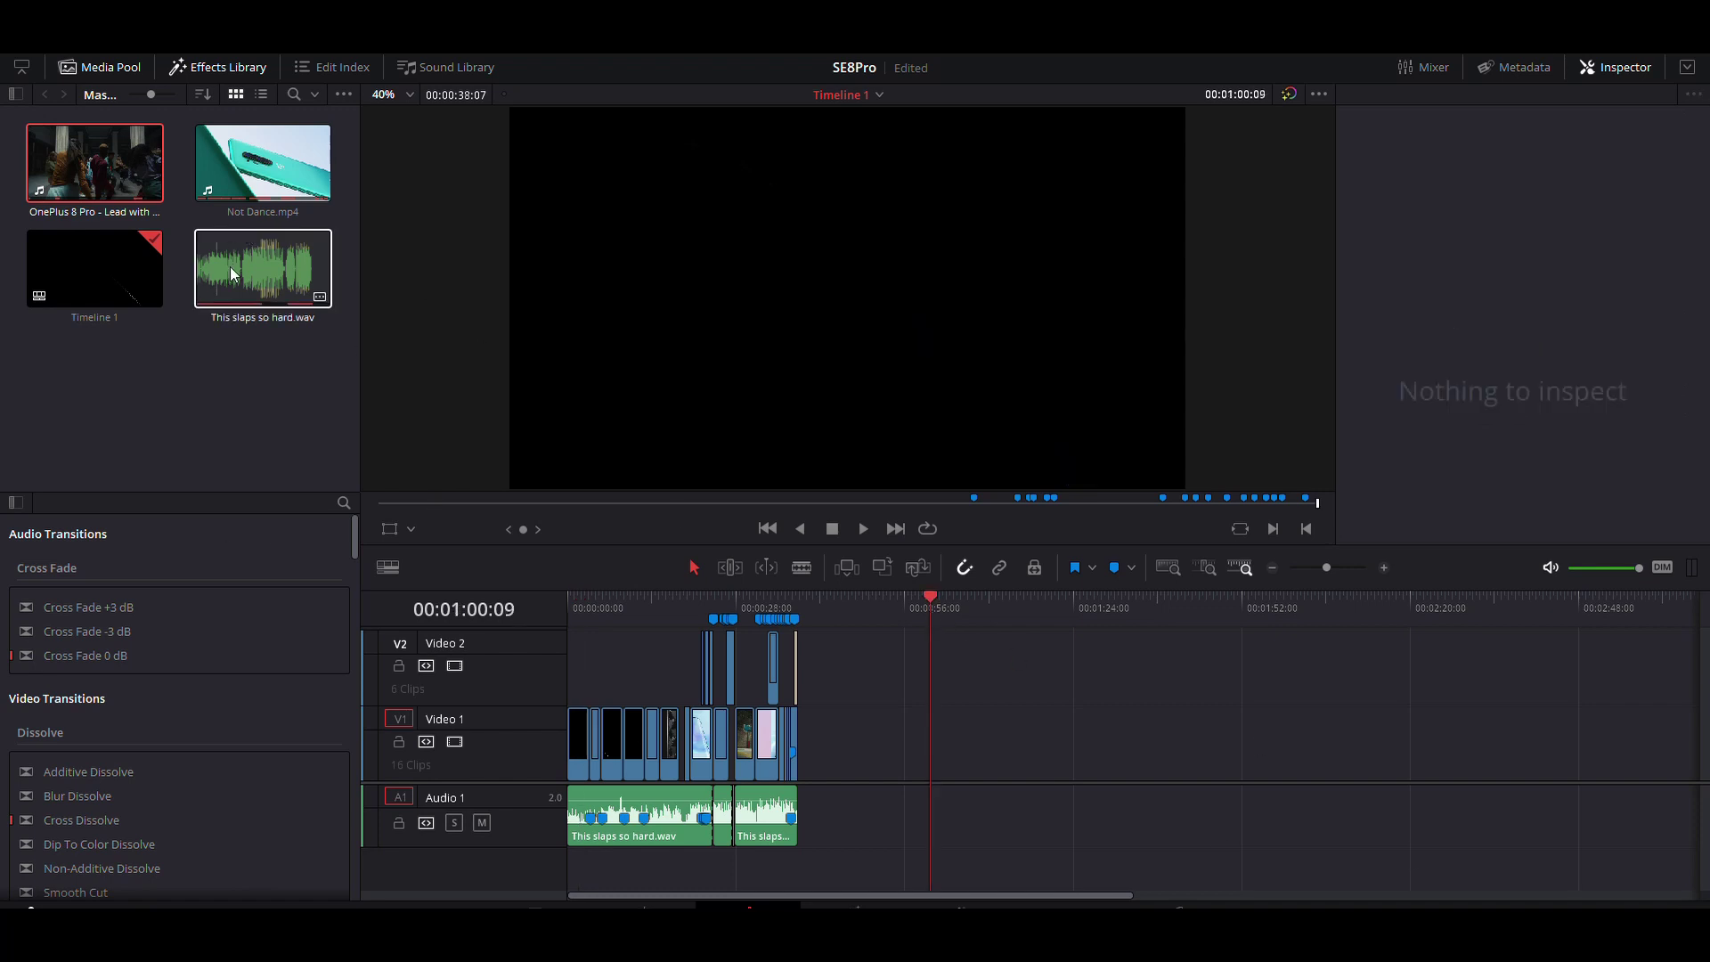
{"action": "left_click_drag", "start_coordinate": [234, 273], "coordinate": [971, 827]}
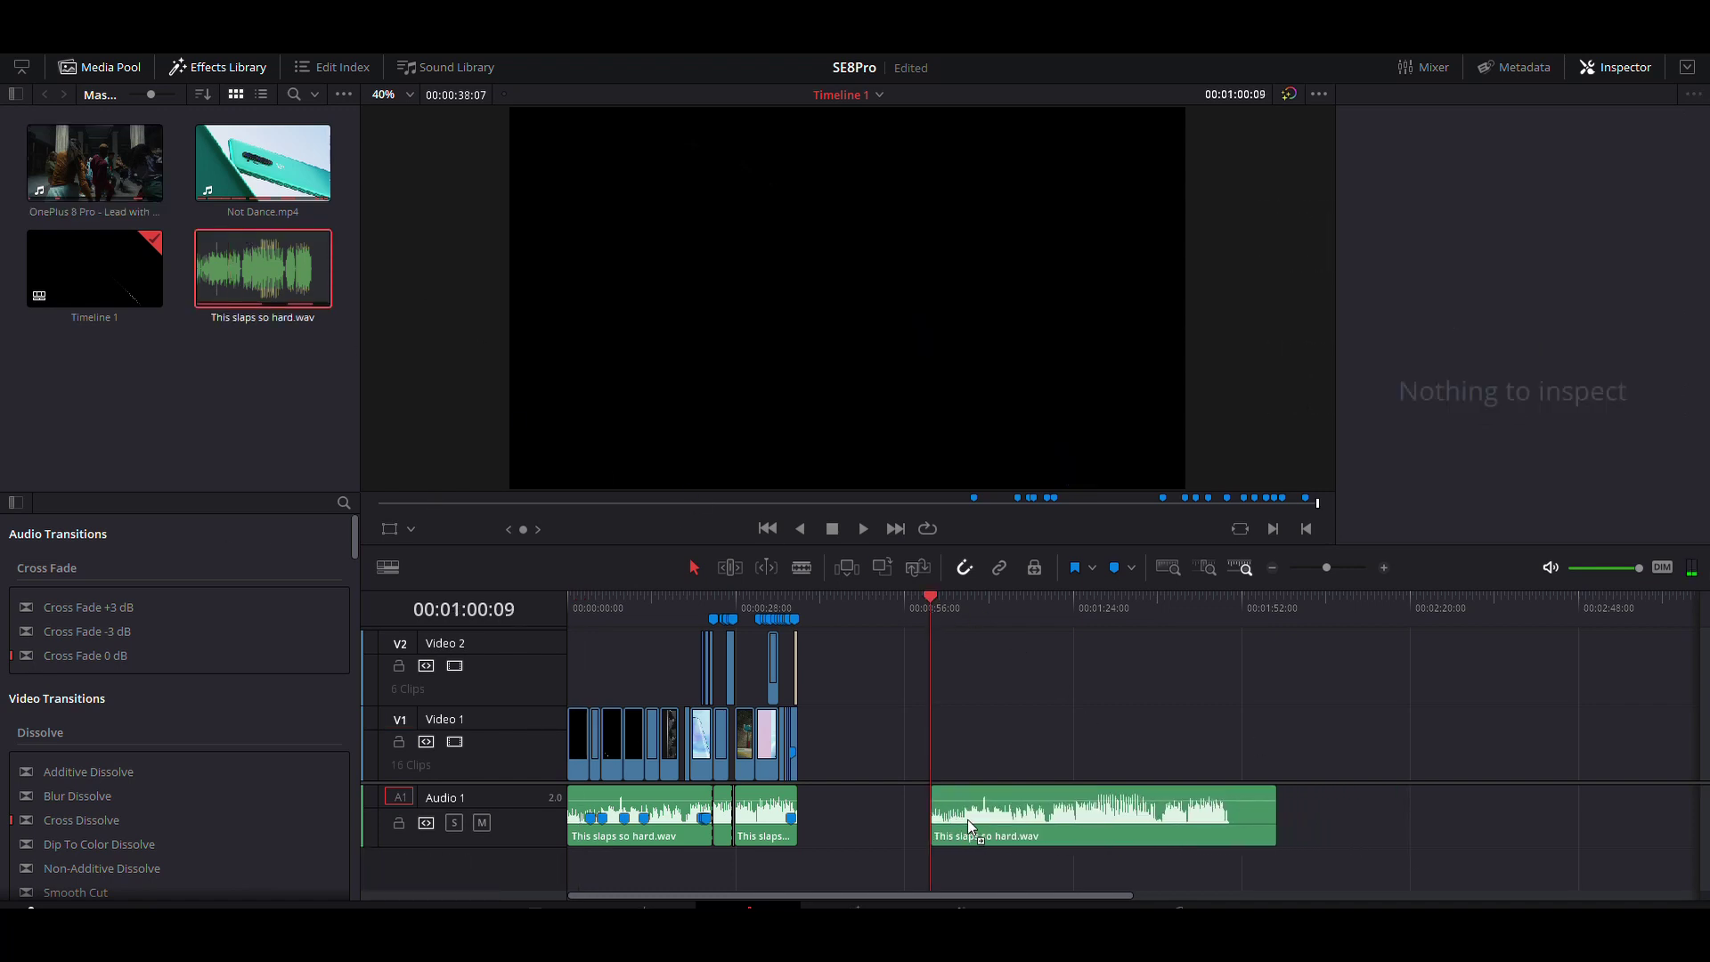
Scrub back through the edit to preview it.
{"action": "scroll", "coordinate": [1190, 715], "scroll_direction": "up", "scroll_amount": 2}
{"action": "scroll", "coordinate": [840, 725], "scroll_direction": "down", "scroll_amount": 2}
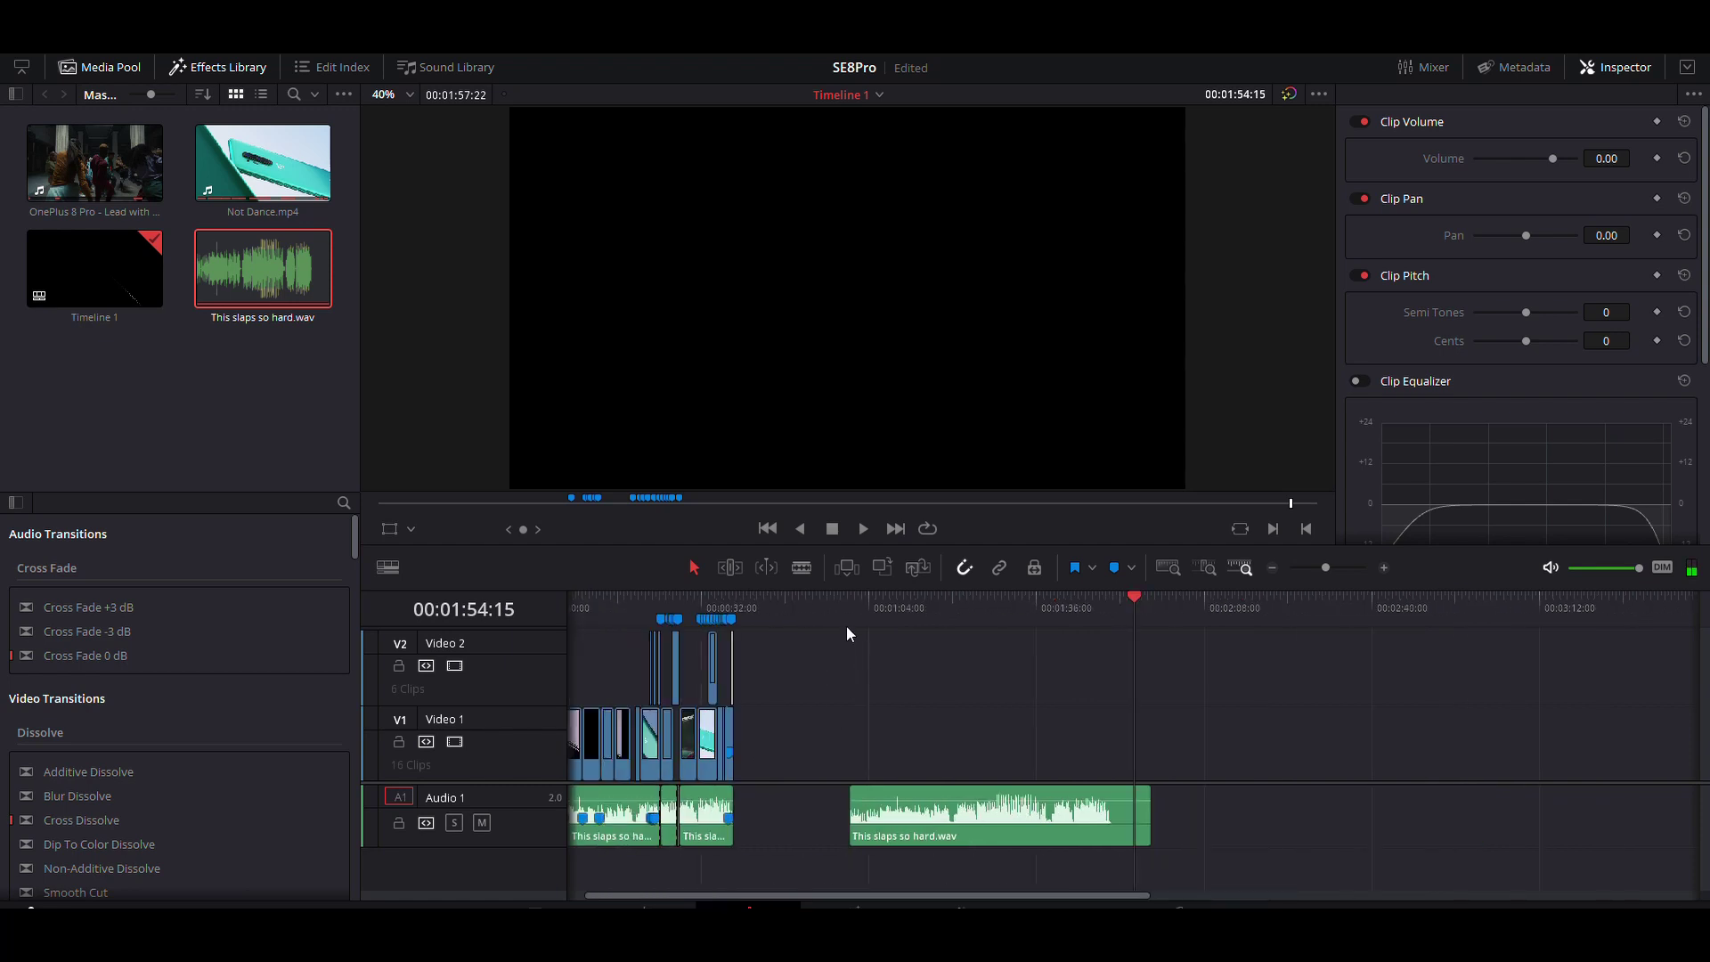
{"action": "mouse_move", "coordinate": [846, 614]}
{"action": "left_mouse_down"}
{"action": "mouse_move", "coordinate": [565, 620]}
{"action": "mouse_move", "coordinate": [780, 610]}
{"action": "left_mouse_up"}
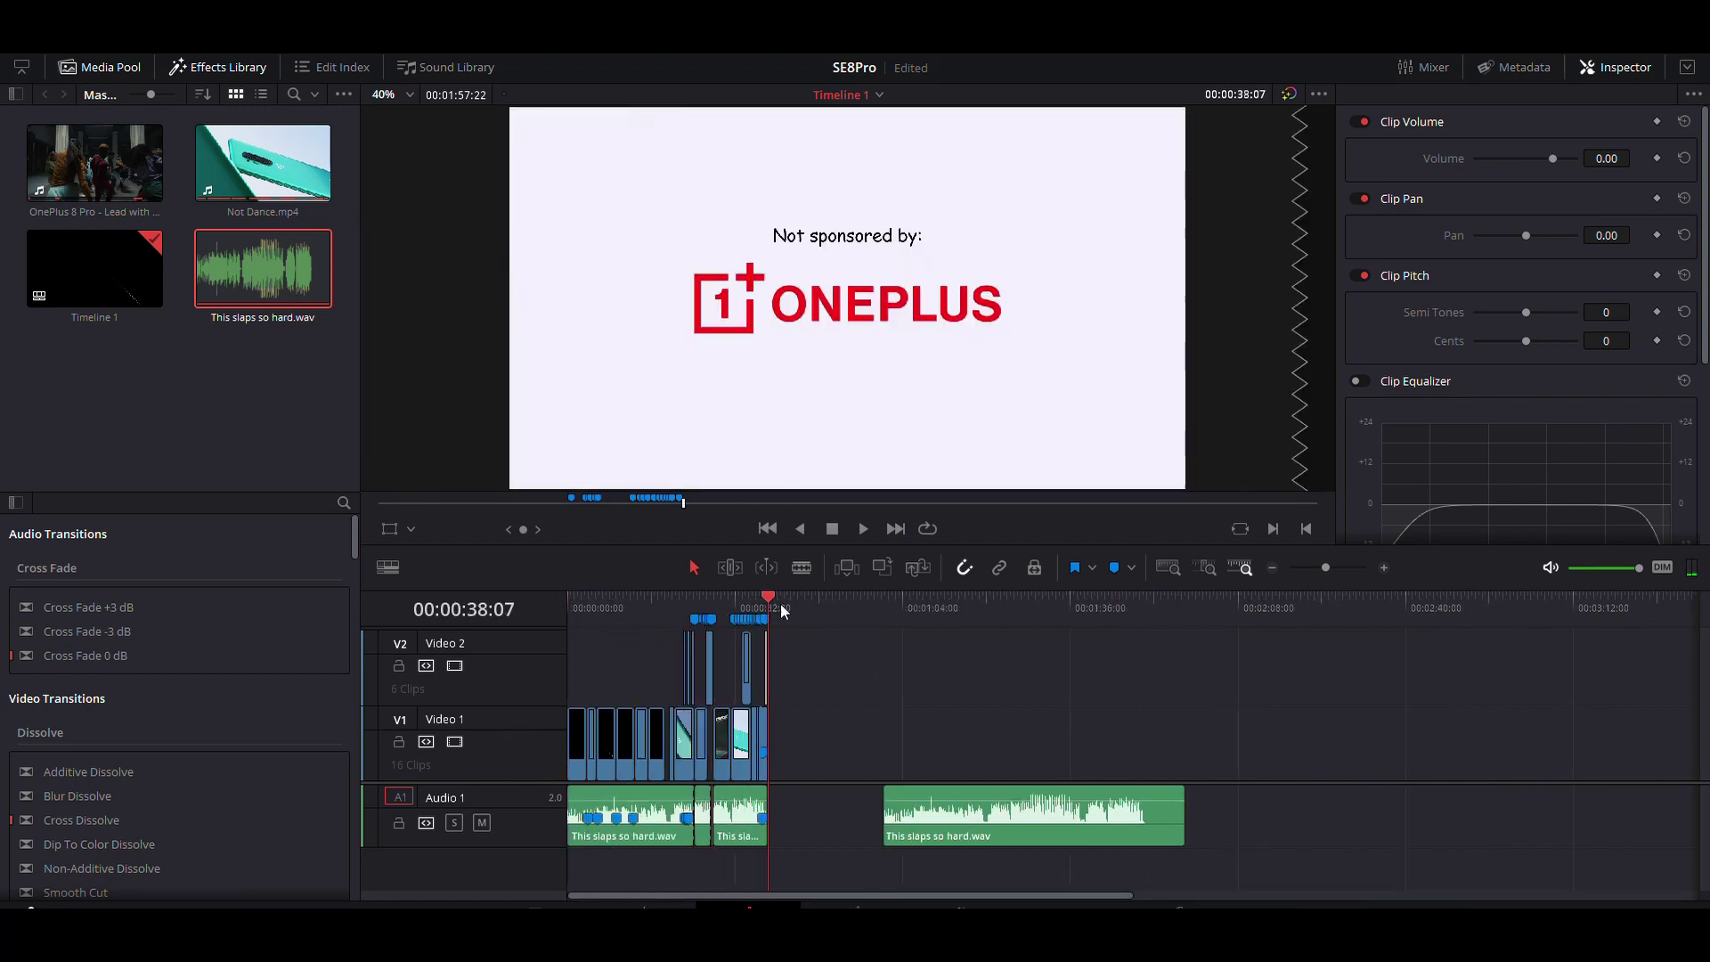
Scrub into Not Dance.mp4, find the exact frame and split the clip there.
{"action": "left_click_drag", "start_coordinate": [906, 614], "coordinate": [985, 611]}
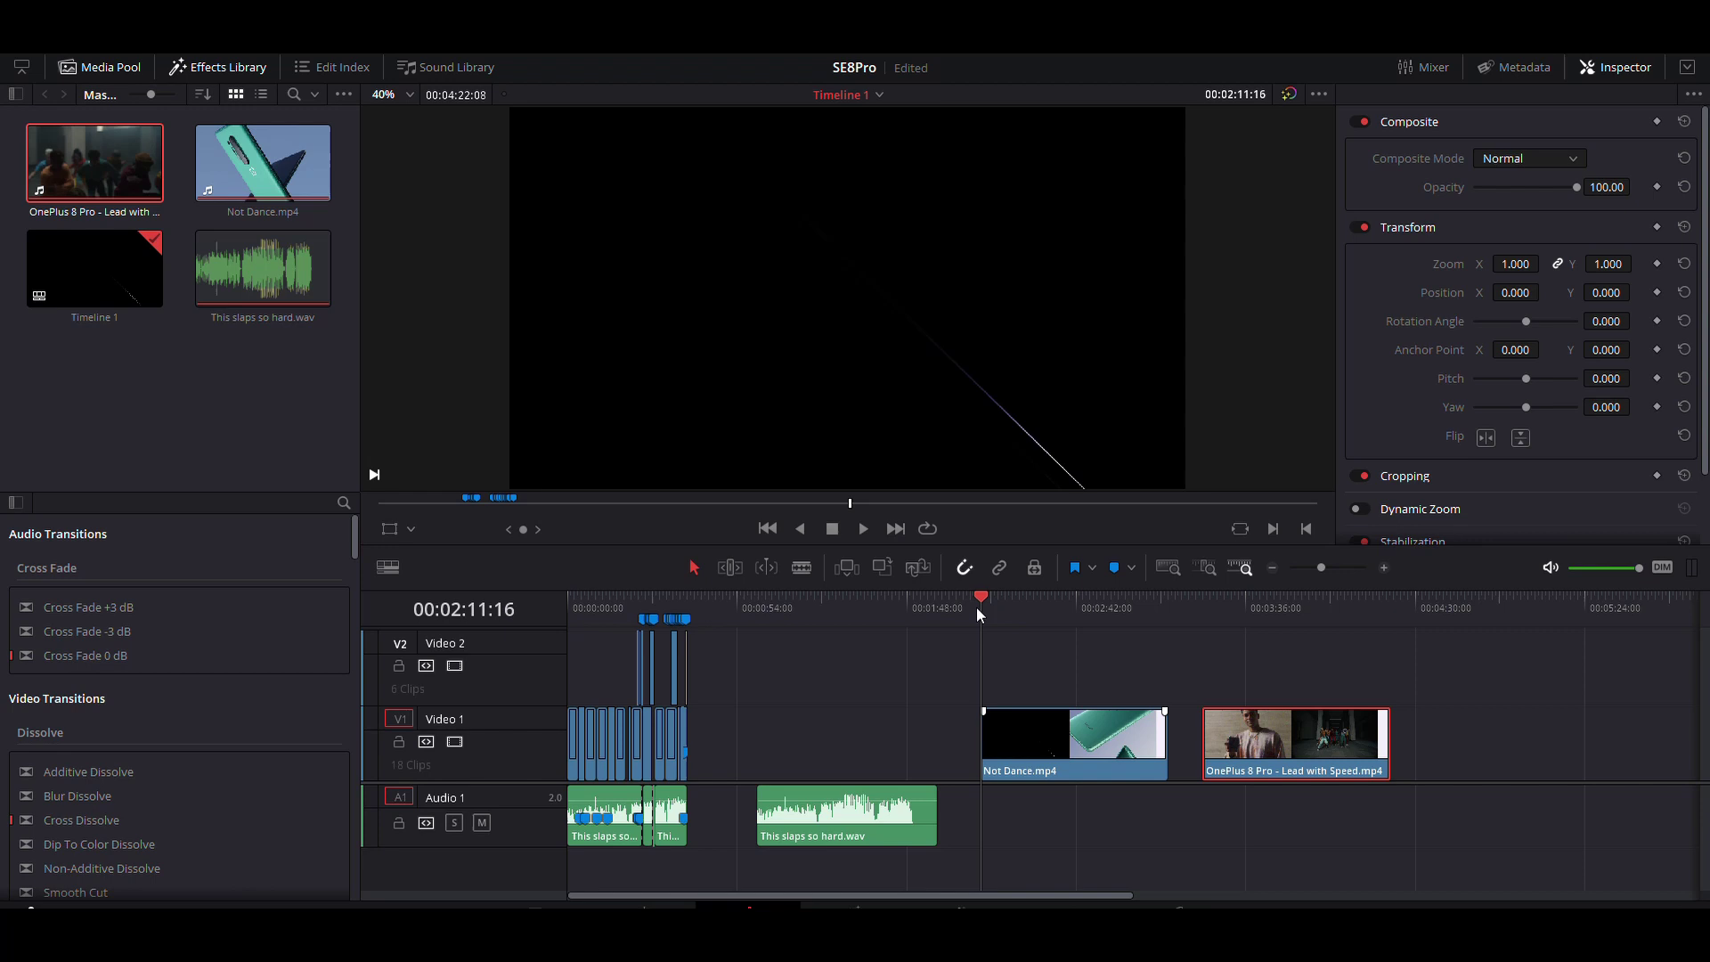
{"action": "mouse_move", "coordinate": [977, 606]}
{"action": "left_mouse_down"}
{"action": "mouse_move", "coordinate": [1252, 615]}
{"action": "mouse_move", "coordinate": [997, 618]}
{"action": "left_mouse_up"}
{"action": "key", "text": "Left"}
{"action": "key", "text": "Left"}
{"action": "key", "text": "Left"}
{"action": "key", "text": "Left"}
{"action": "key", "text": "Left"}
{"action": "key", "text": "Left"}
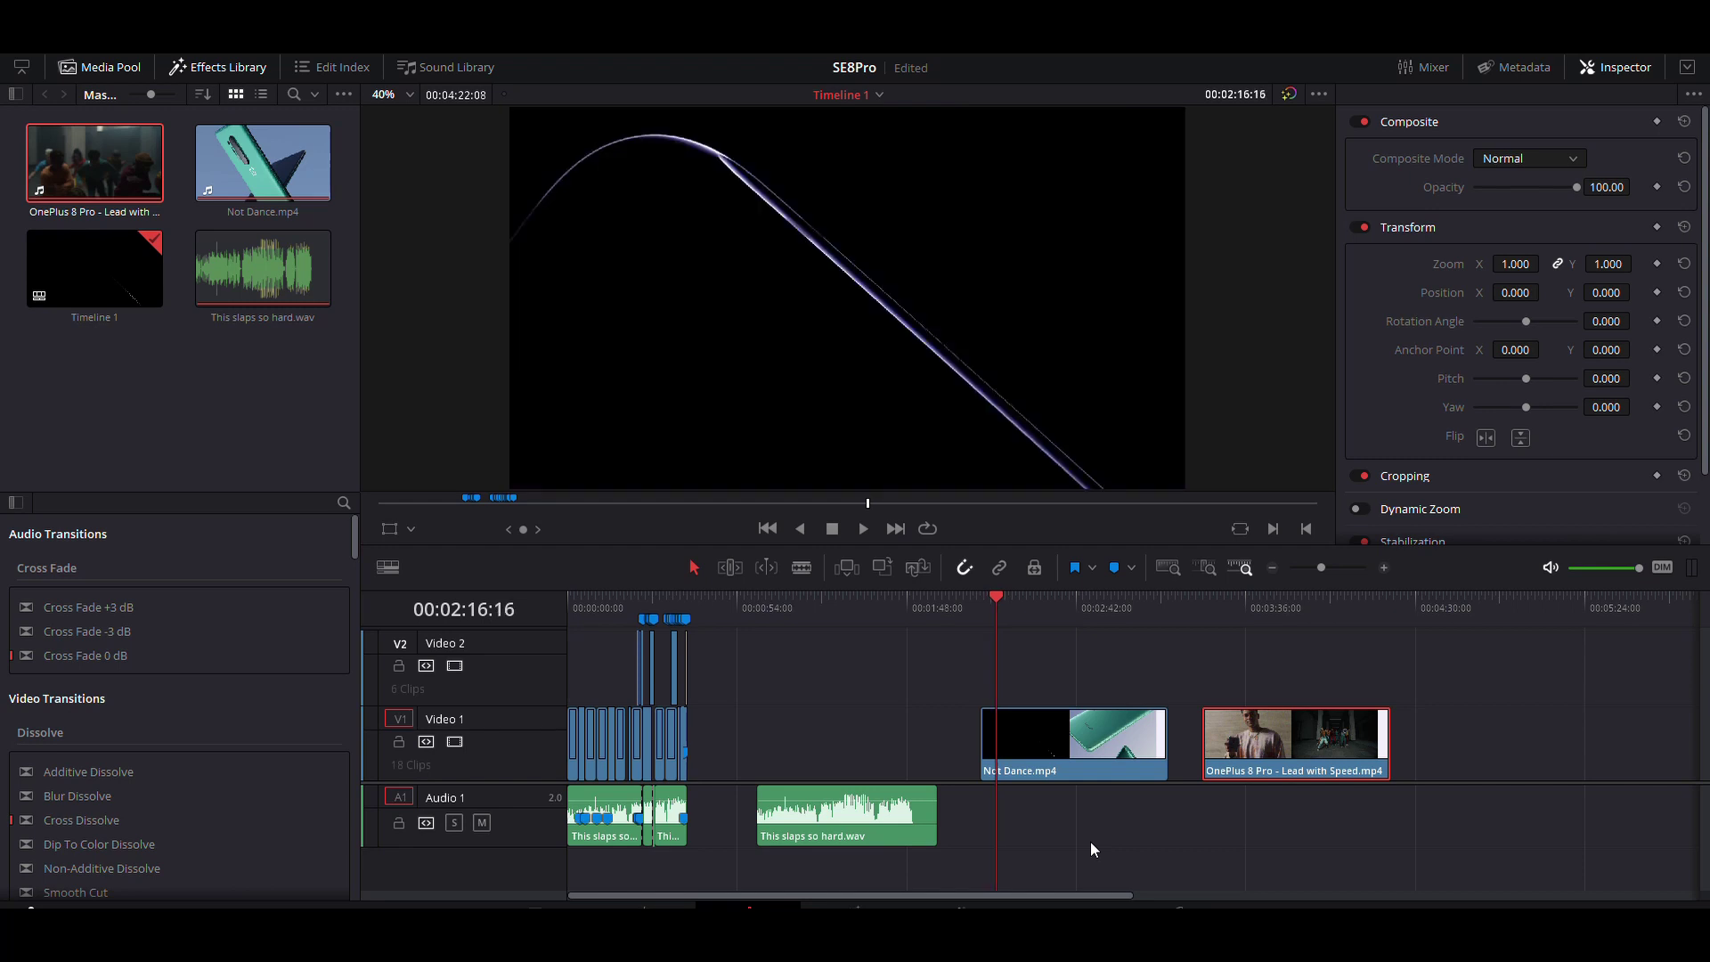
{"action": "key", "text": "Right"}
{"action": "key", "text": "ctrl+b"}
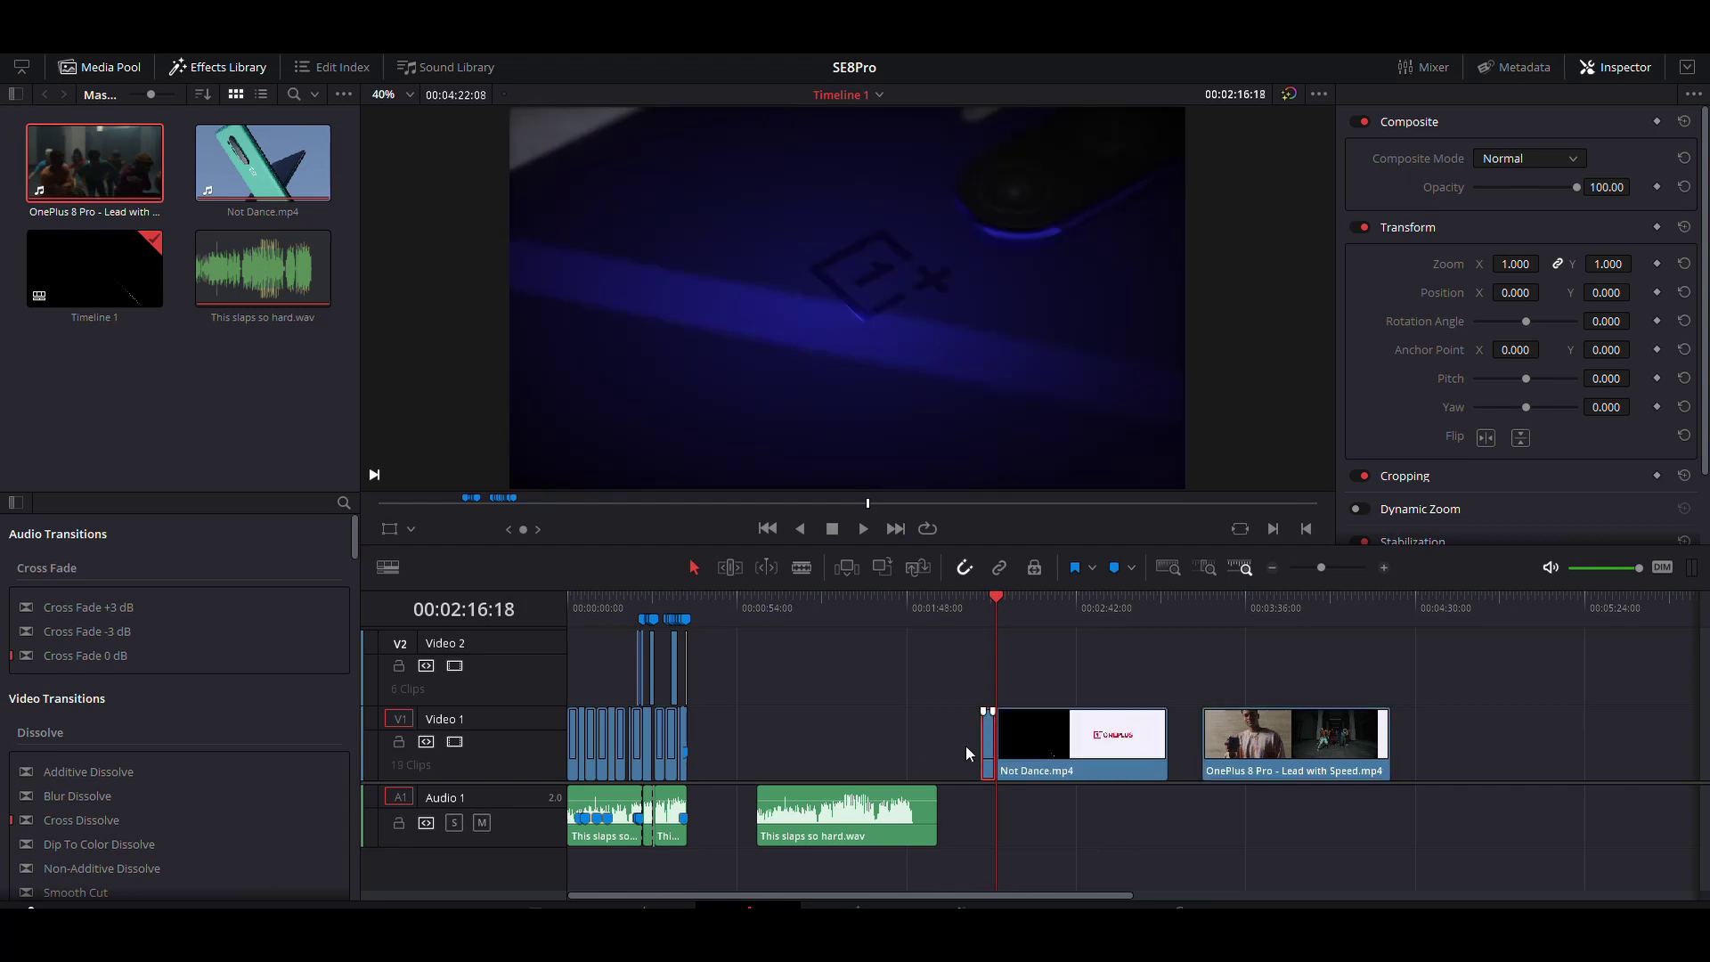
Move the small split piece left, play it back, and split another thin piece off Not Dance.mp4.
{"action": "left_click_drag", "start_coordinate": [988, 746], "coordinate": [964, 746]}
{"action": "left_click", "coordinate": [953, 617]}
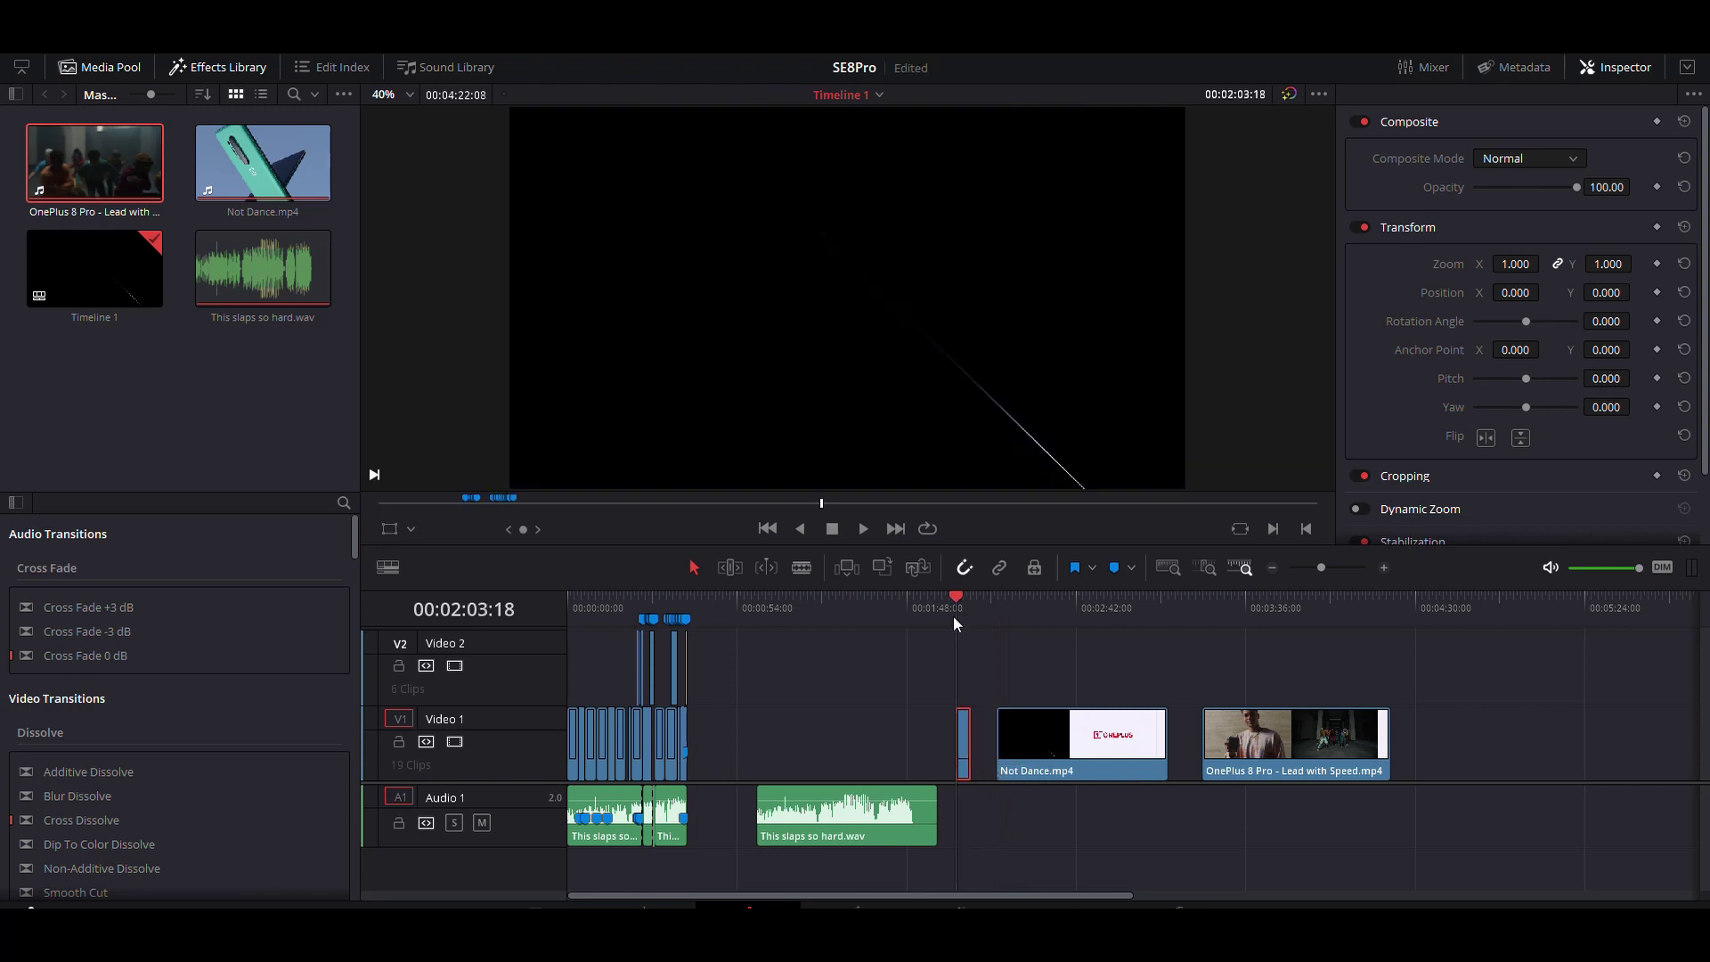
{"action": "key", "text": "space"}
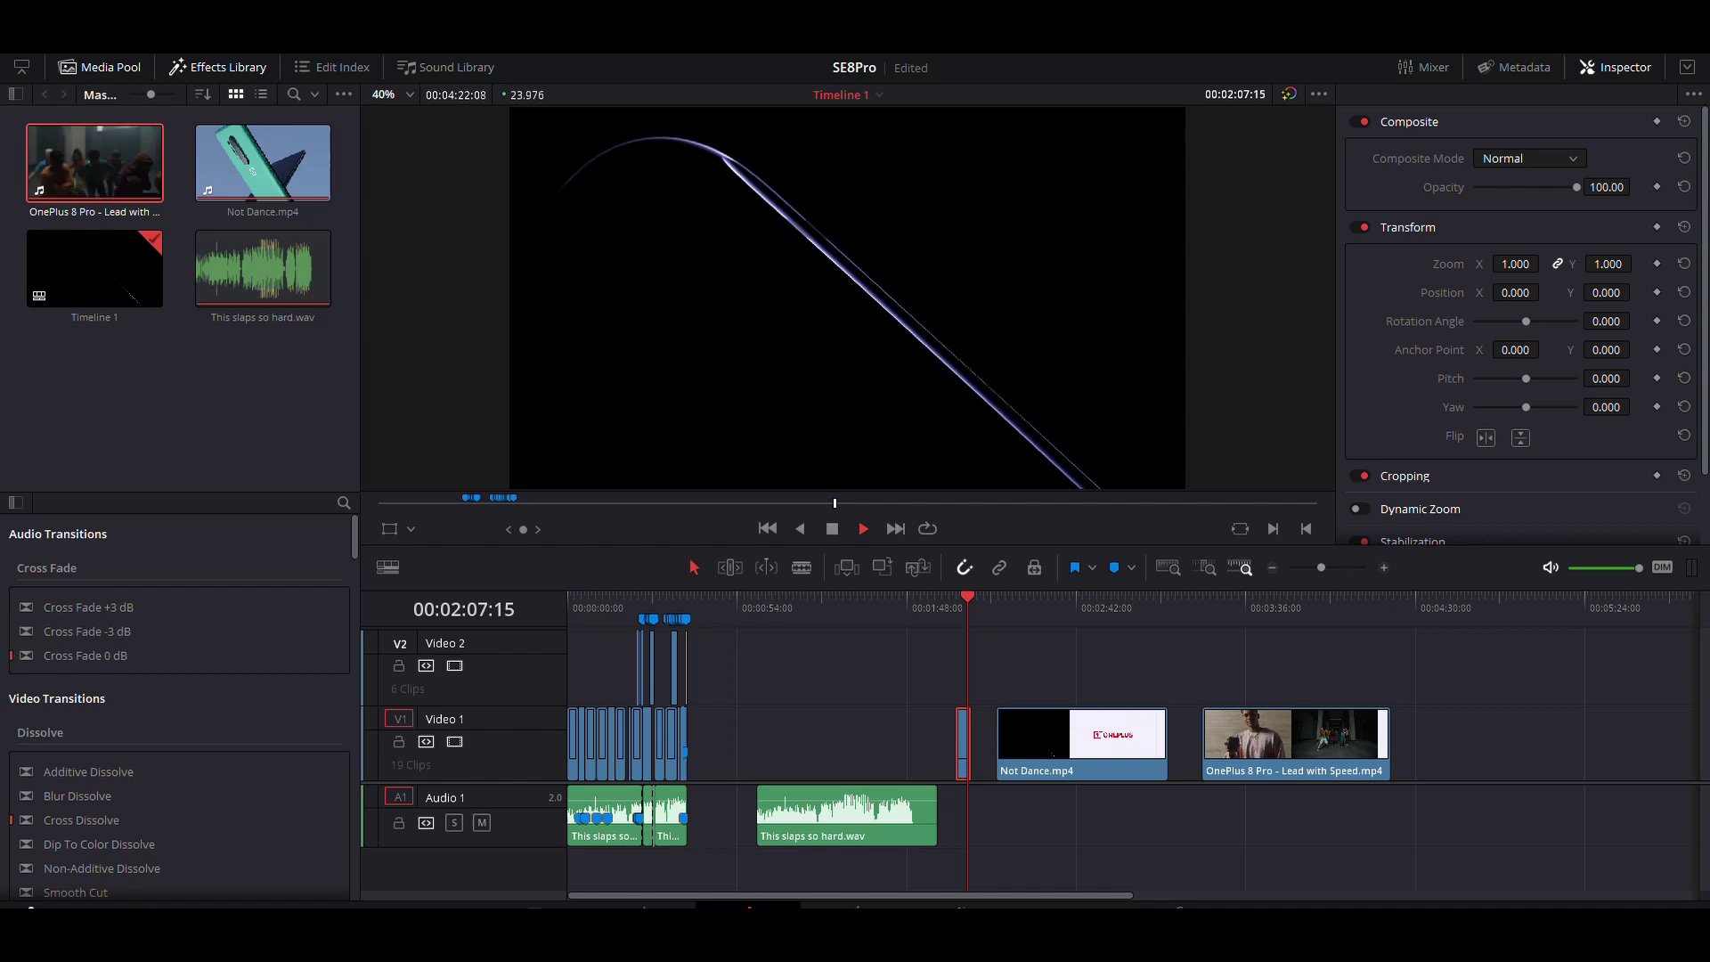
{"action": "left_click", "coordinate": [1004, 614]}
{"action": "key", "text": "ctrl+b"}
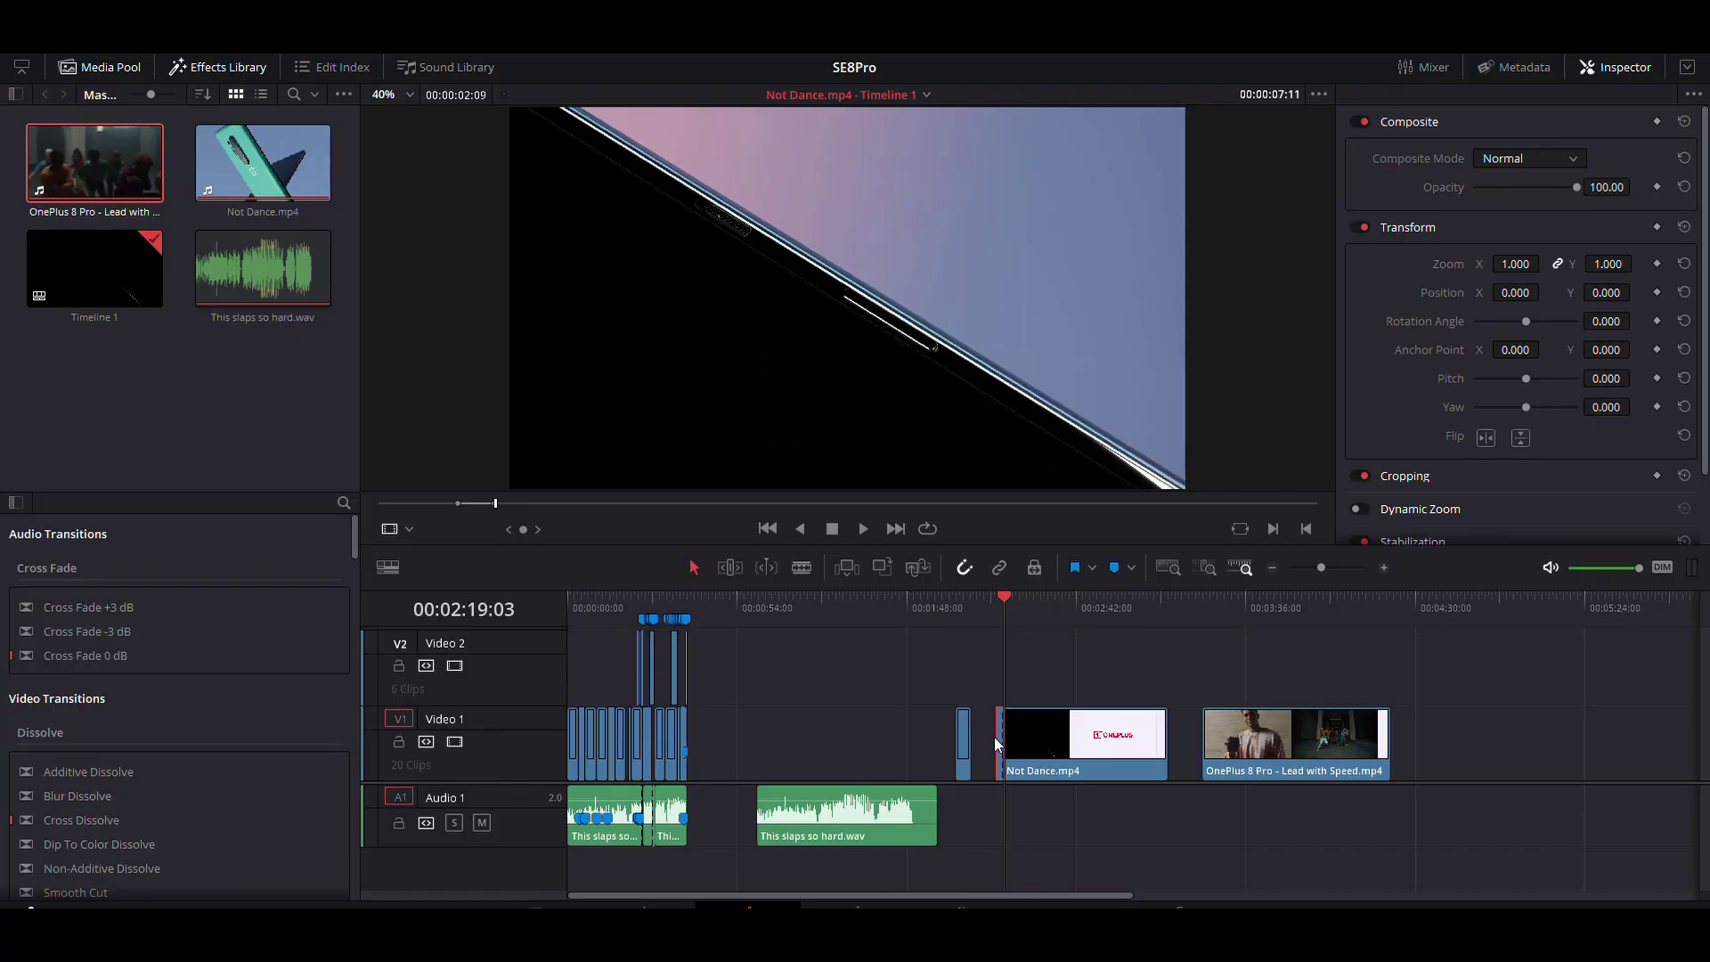
{"action": "left_click_drag", "start_coordinate": [994, 736], "coordinate": [985, 733]}
{"action": "key", "text": "space"}
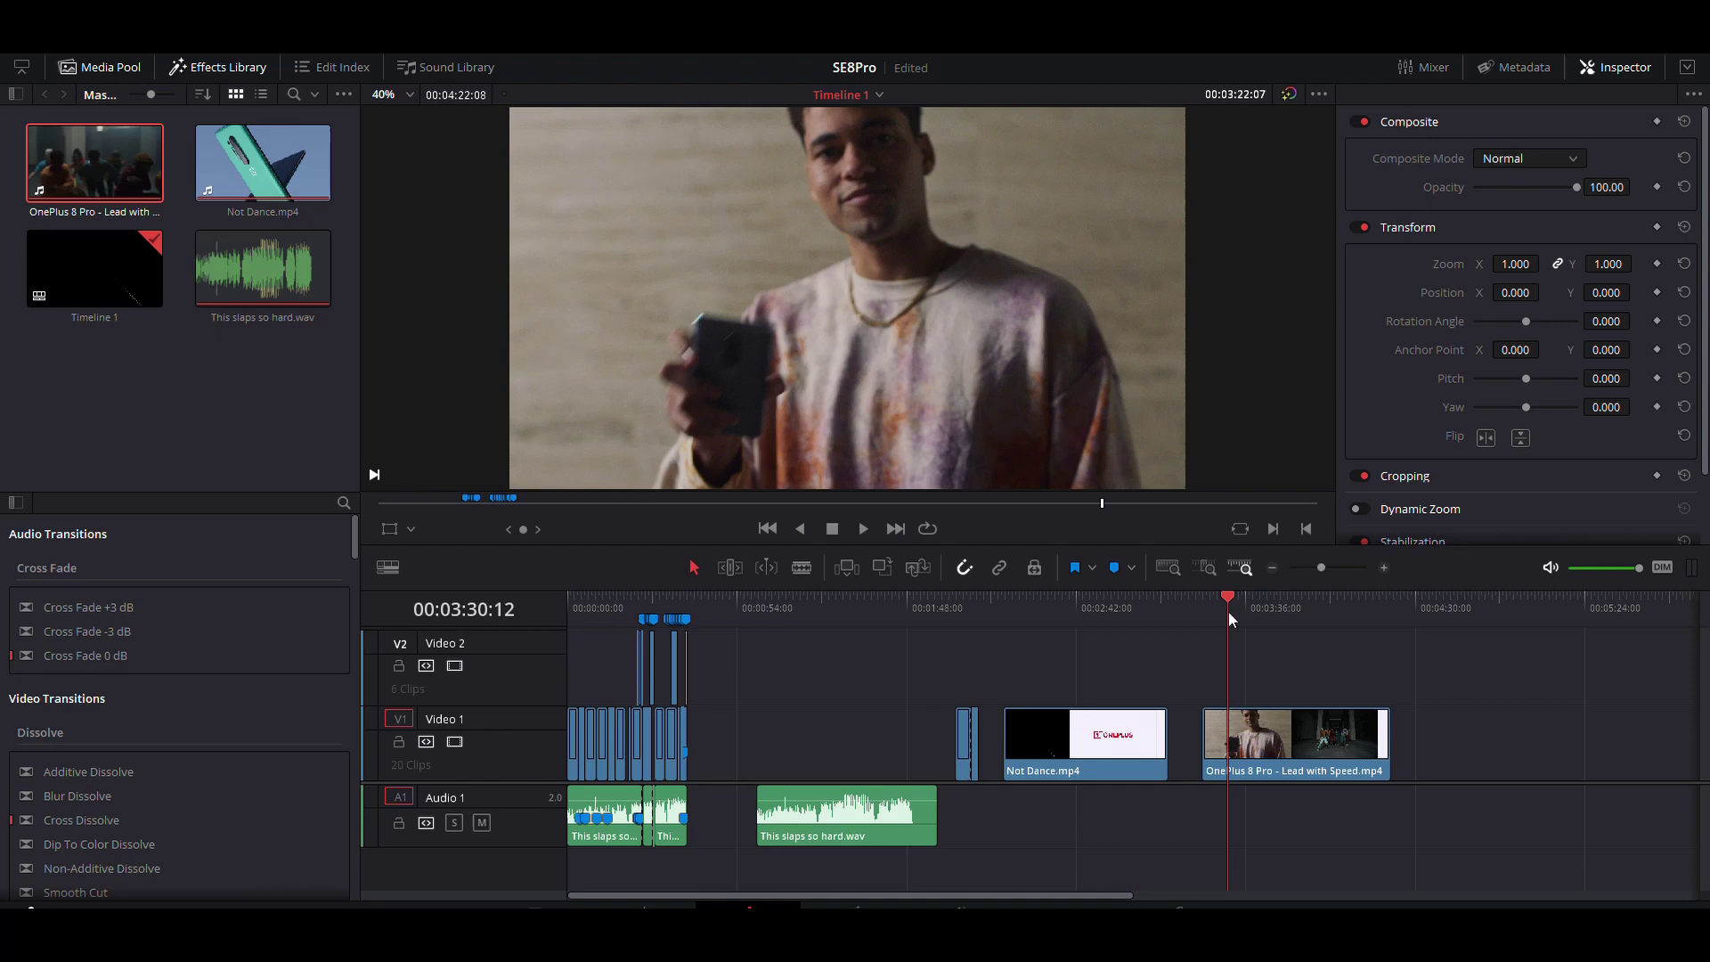
{"action": "key", "text": "space"}
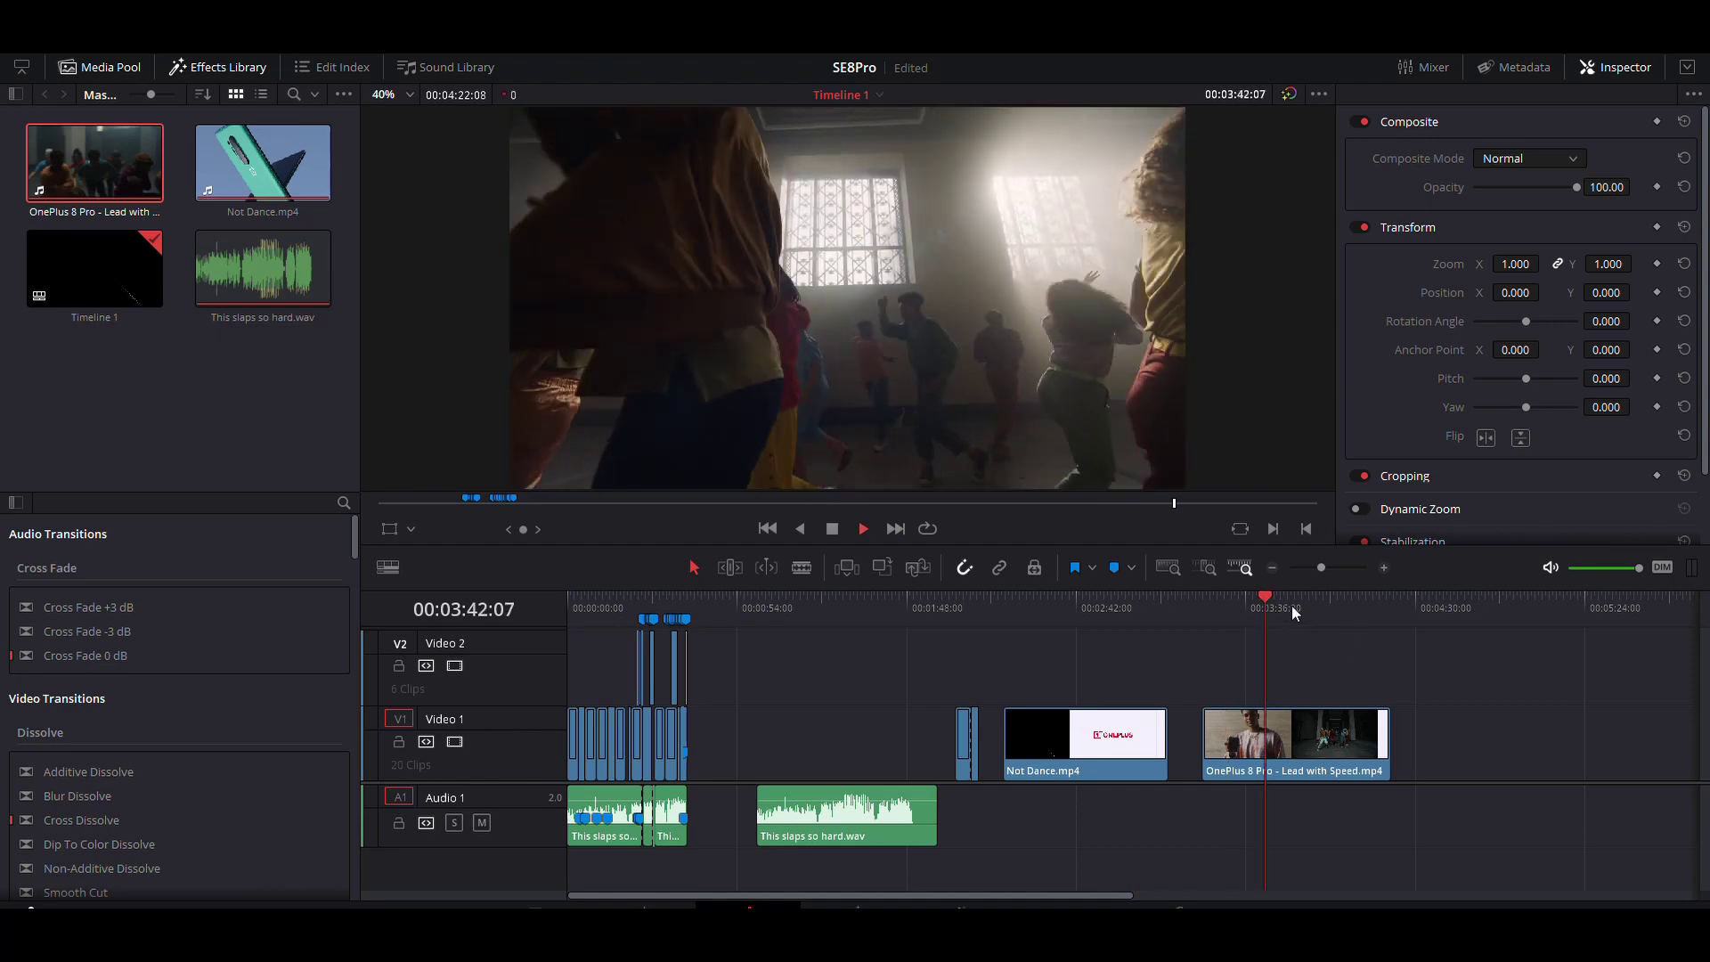
{"action": "left_click", "coordinate": [1264, 611]}
{"action": "left_click_drag", "start_coordinate": [1265, 612], "coordinate": [1227, 609]}
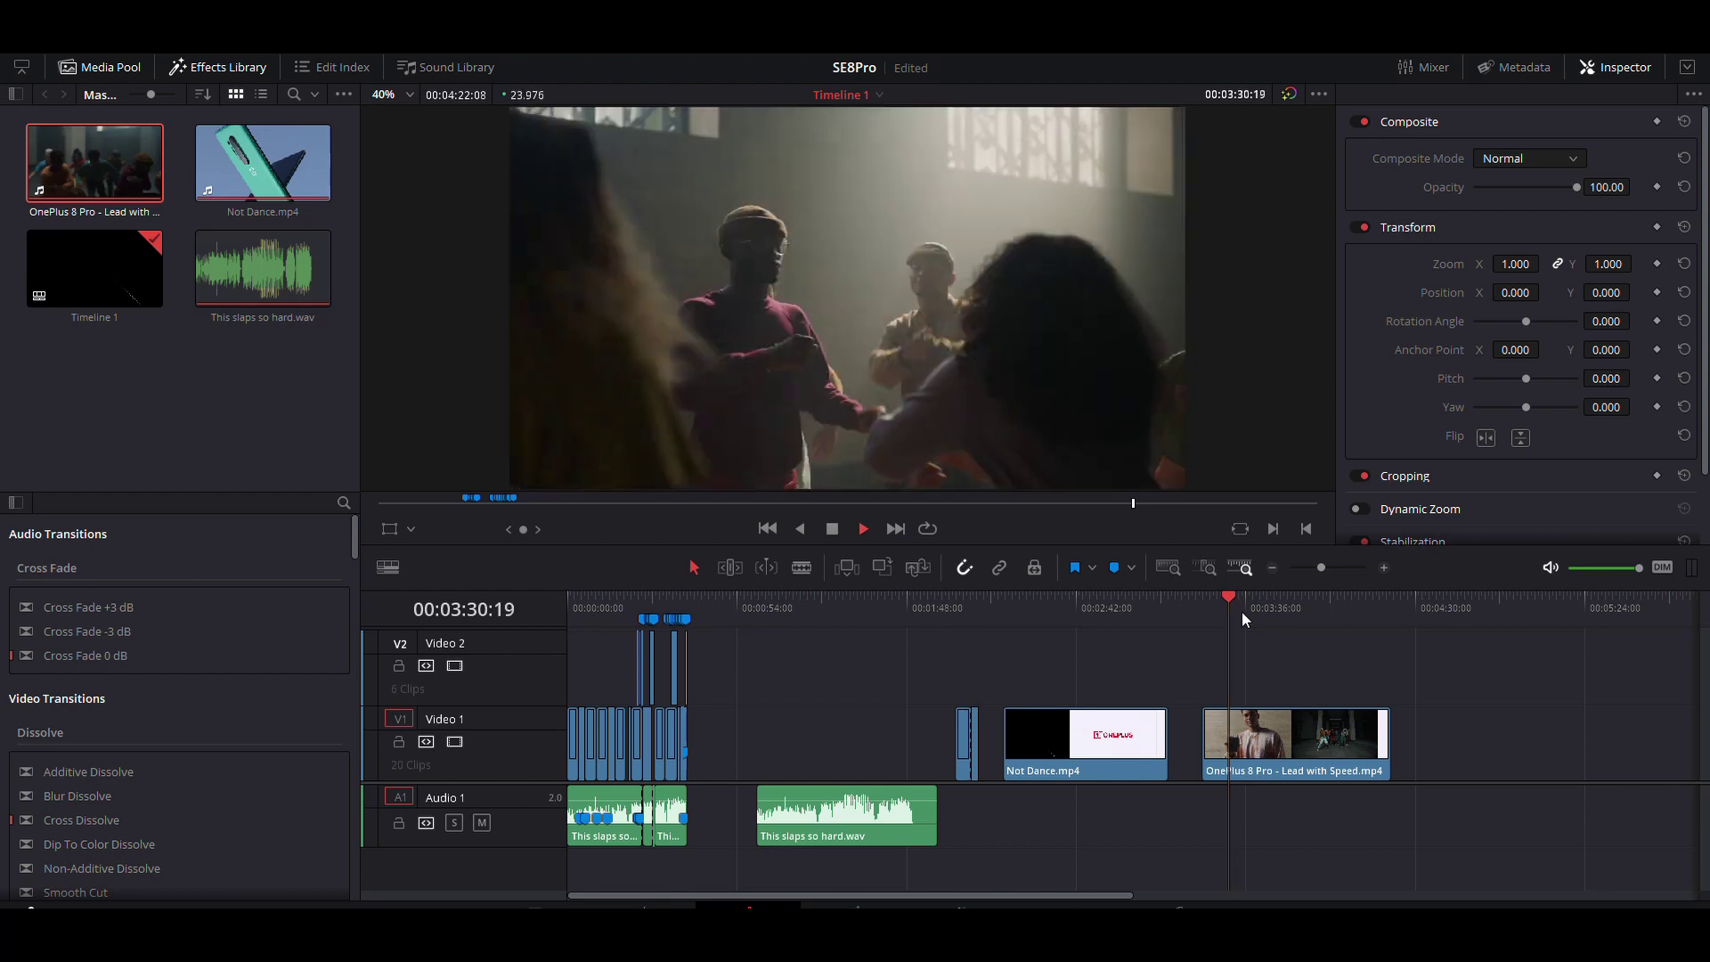
{"action": "key", "text": "space"}
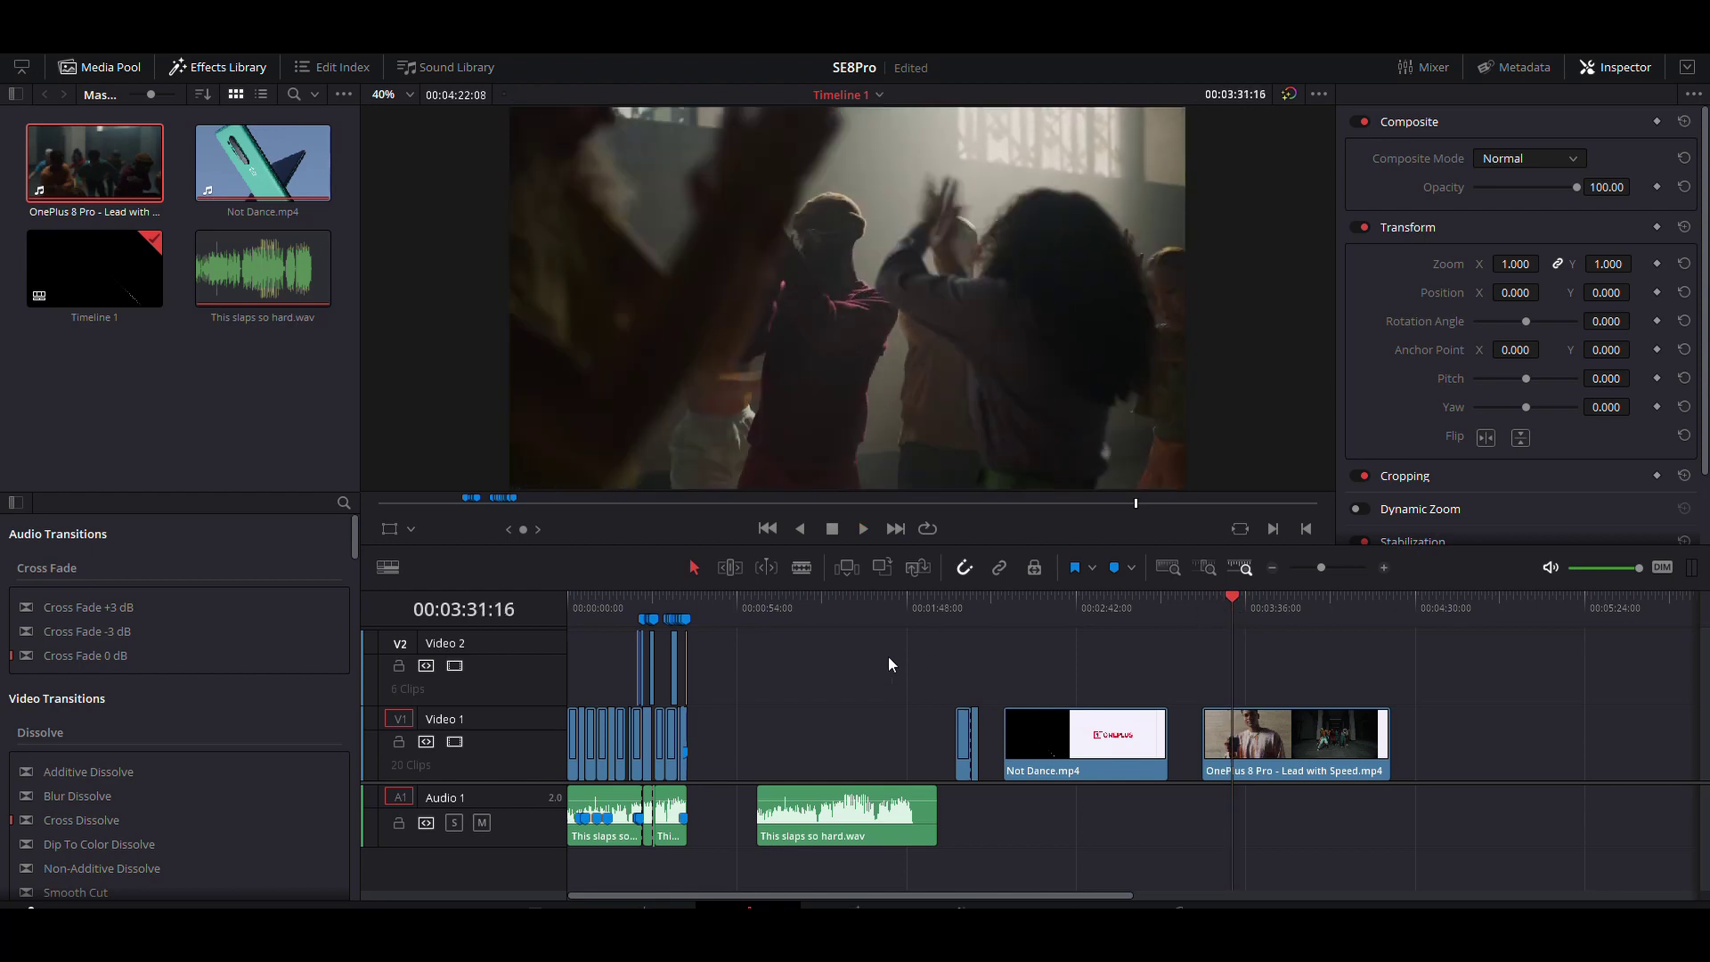
{"action": "left_click", "coordinate": [857, 606]}
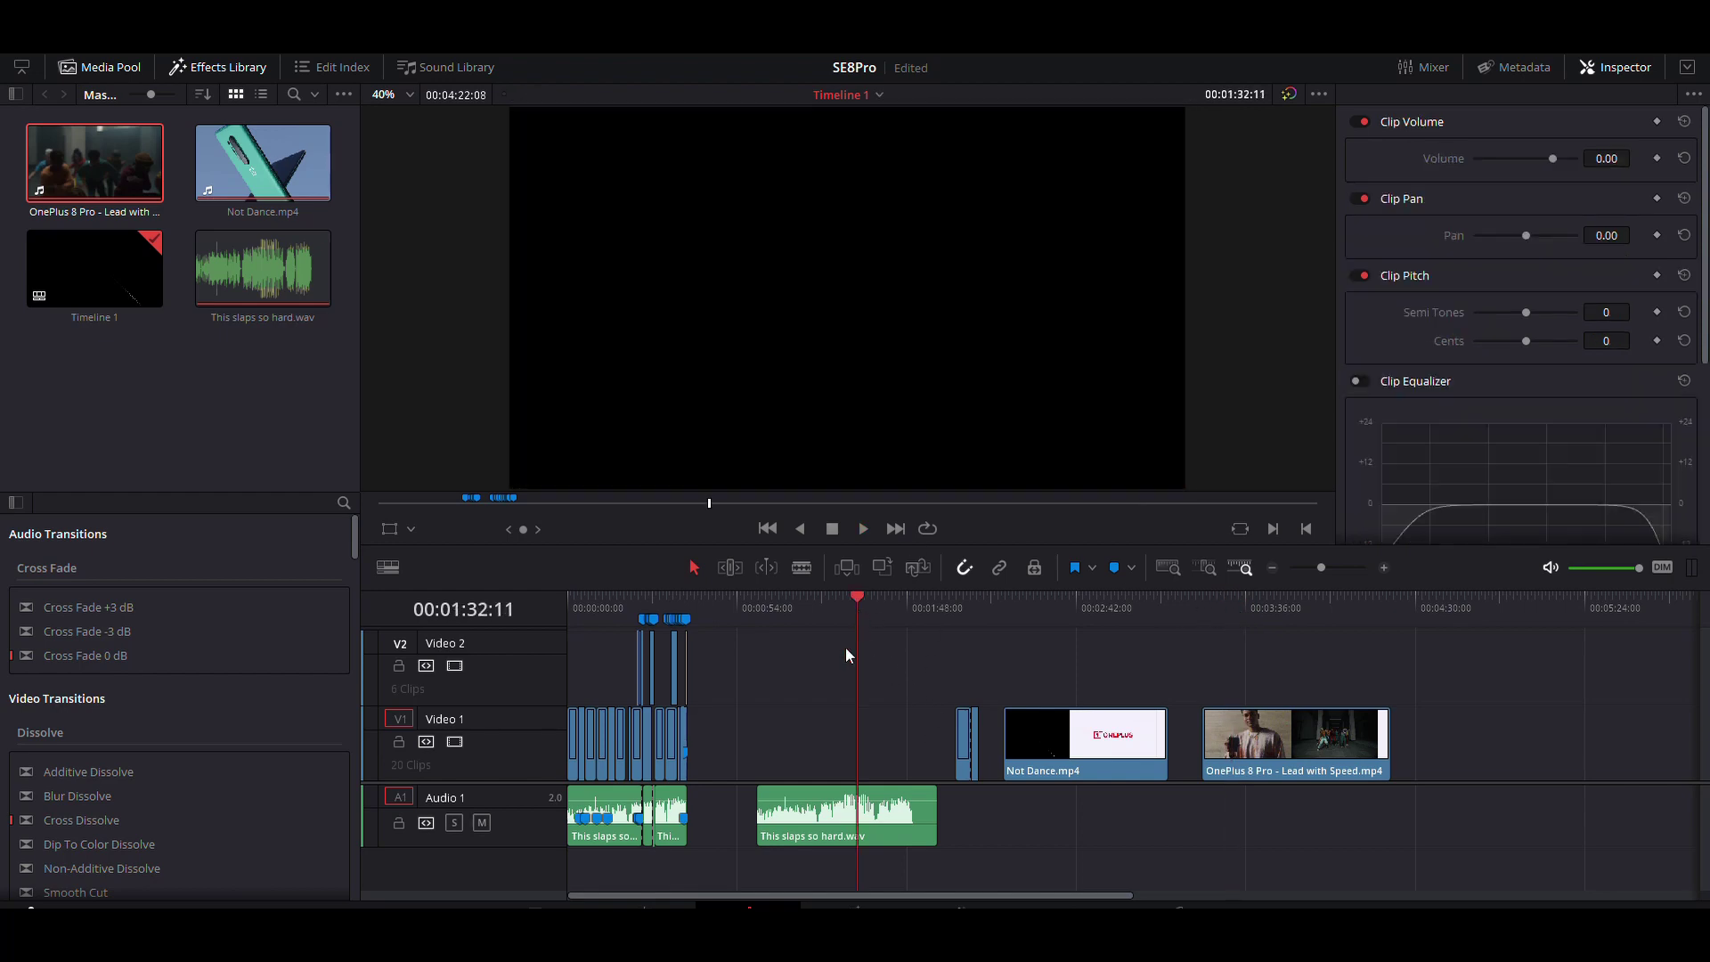
{"action": "left_click", "coordinate": [847, 613]}
{"action": "key", "text": "space"}
Jump to the start, fit the whole edit with Shift+Z, and zoom in on the opening clips.
{"action": "key", "text": "Home"}
{"action": "scroll", "coordinate": [624, 625], "scroll_direction": "up", "scroll_amount": 6, "text": "ctrl"}
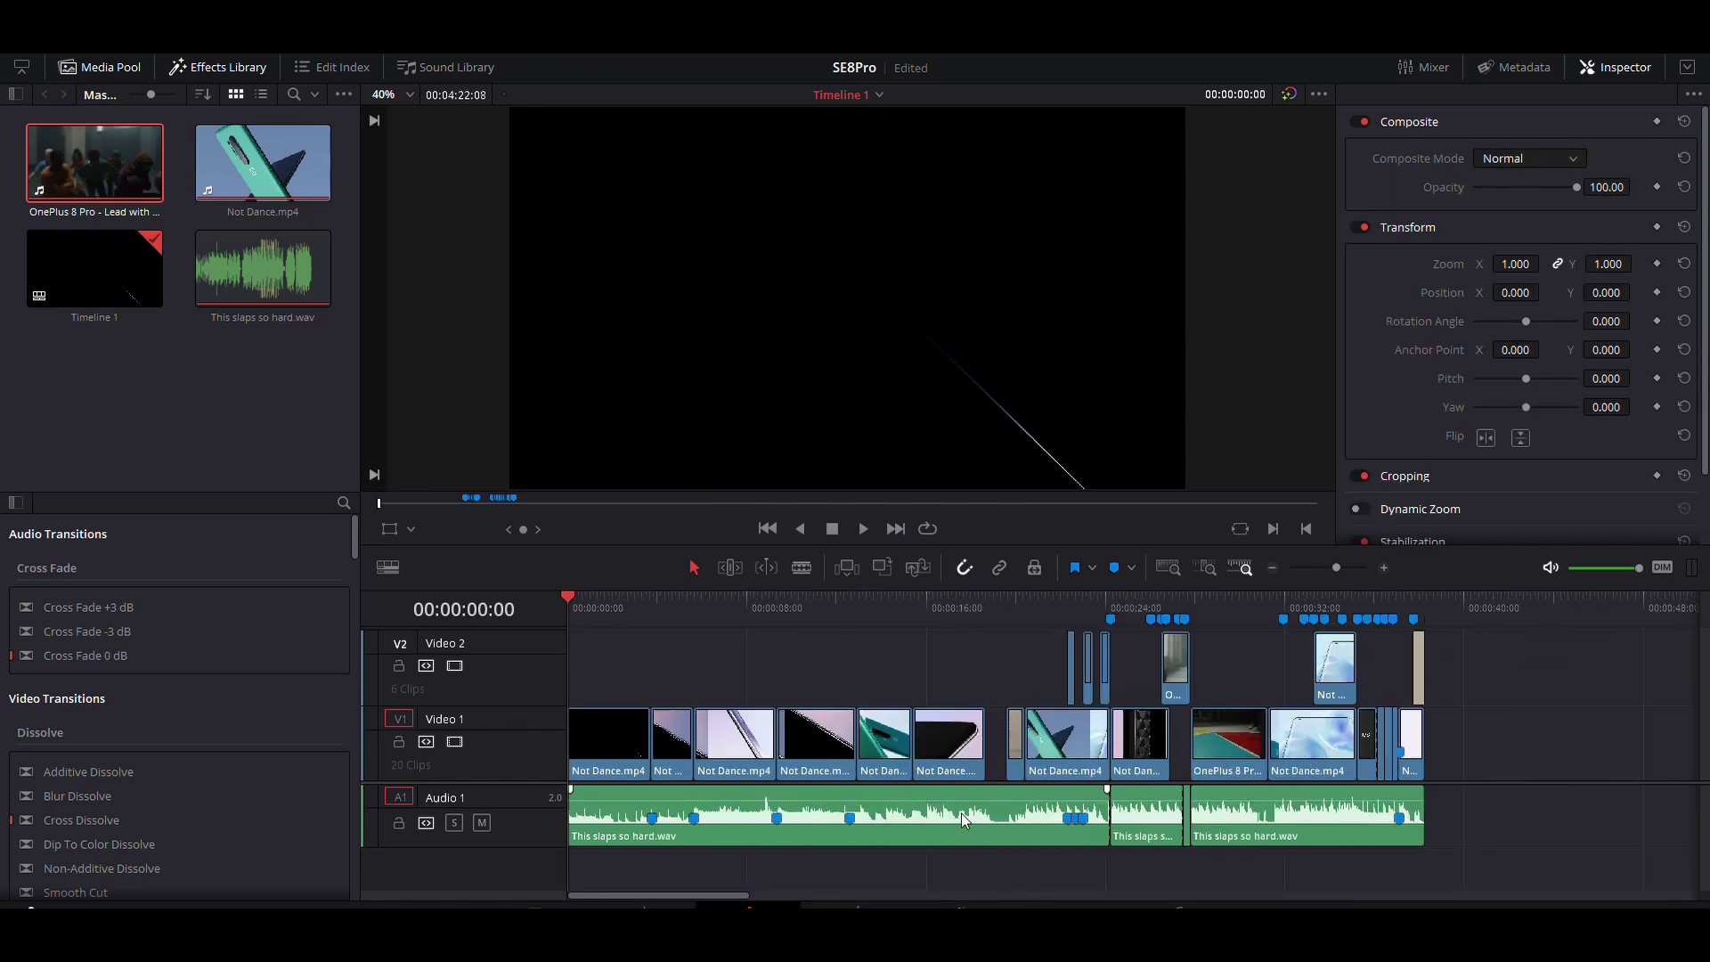
{"action": "key", "text": "shift+z"}
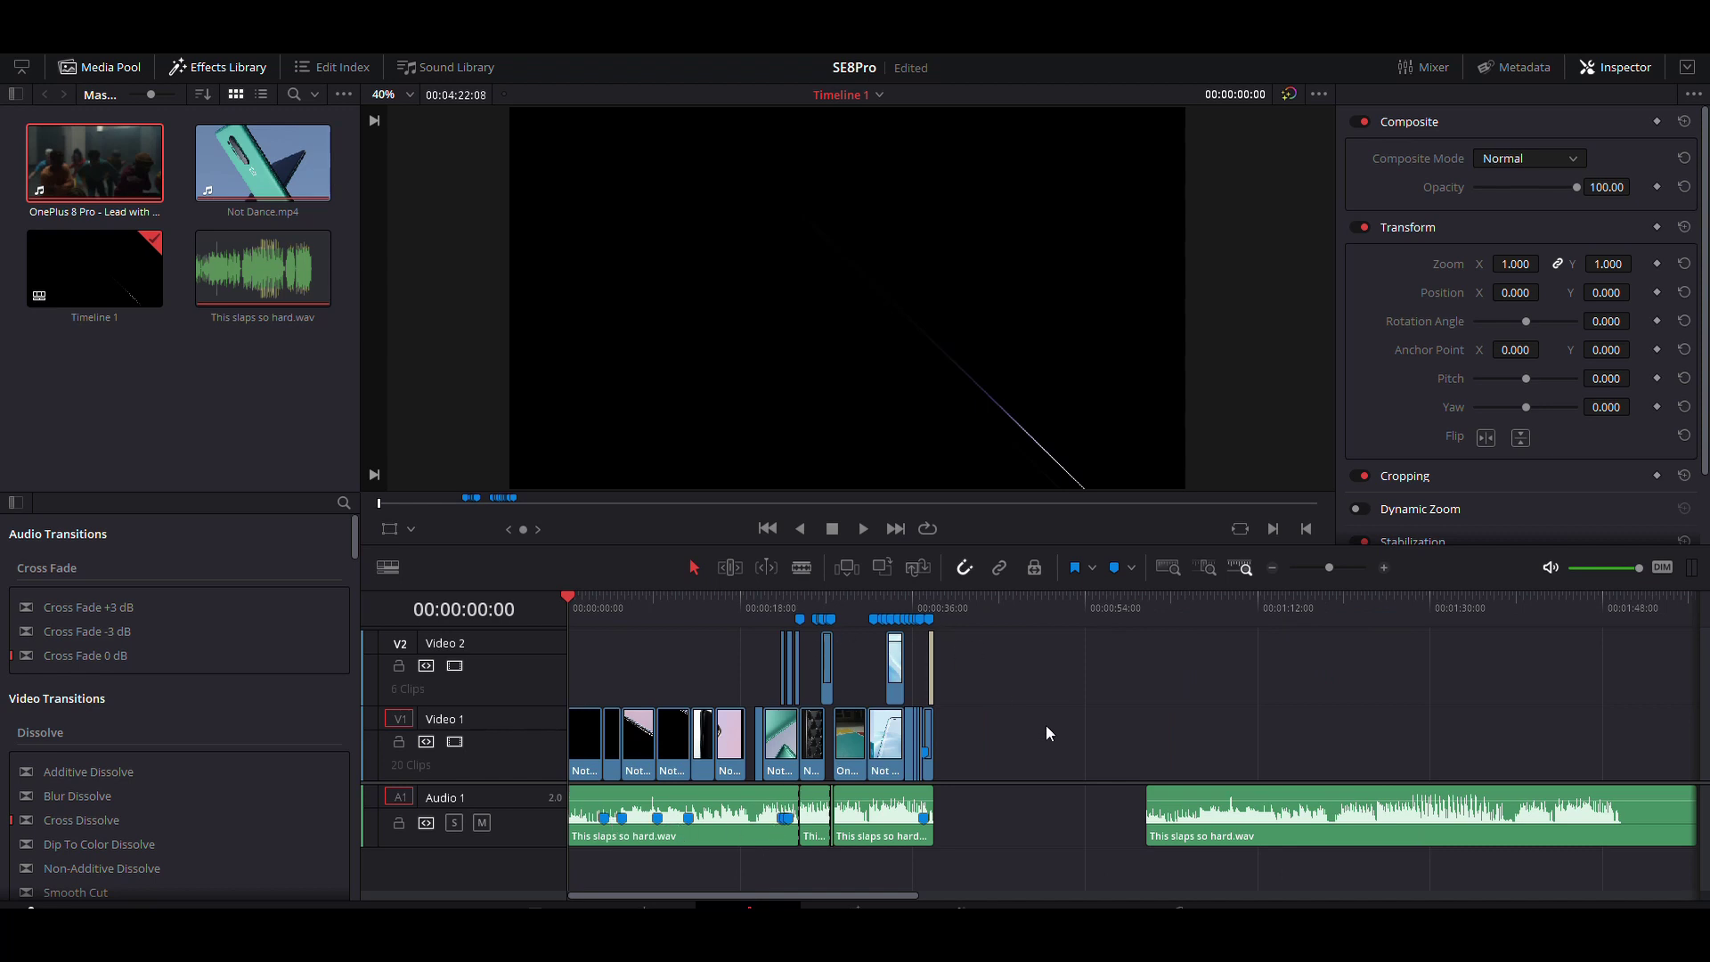
{"action": "scroll", "coordinate": [1046, 725], "scroll_direction": "up", "scroll_amount": 3}
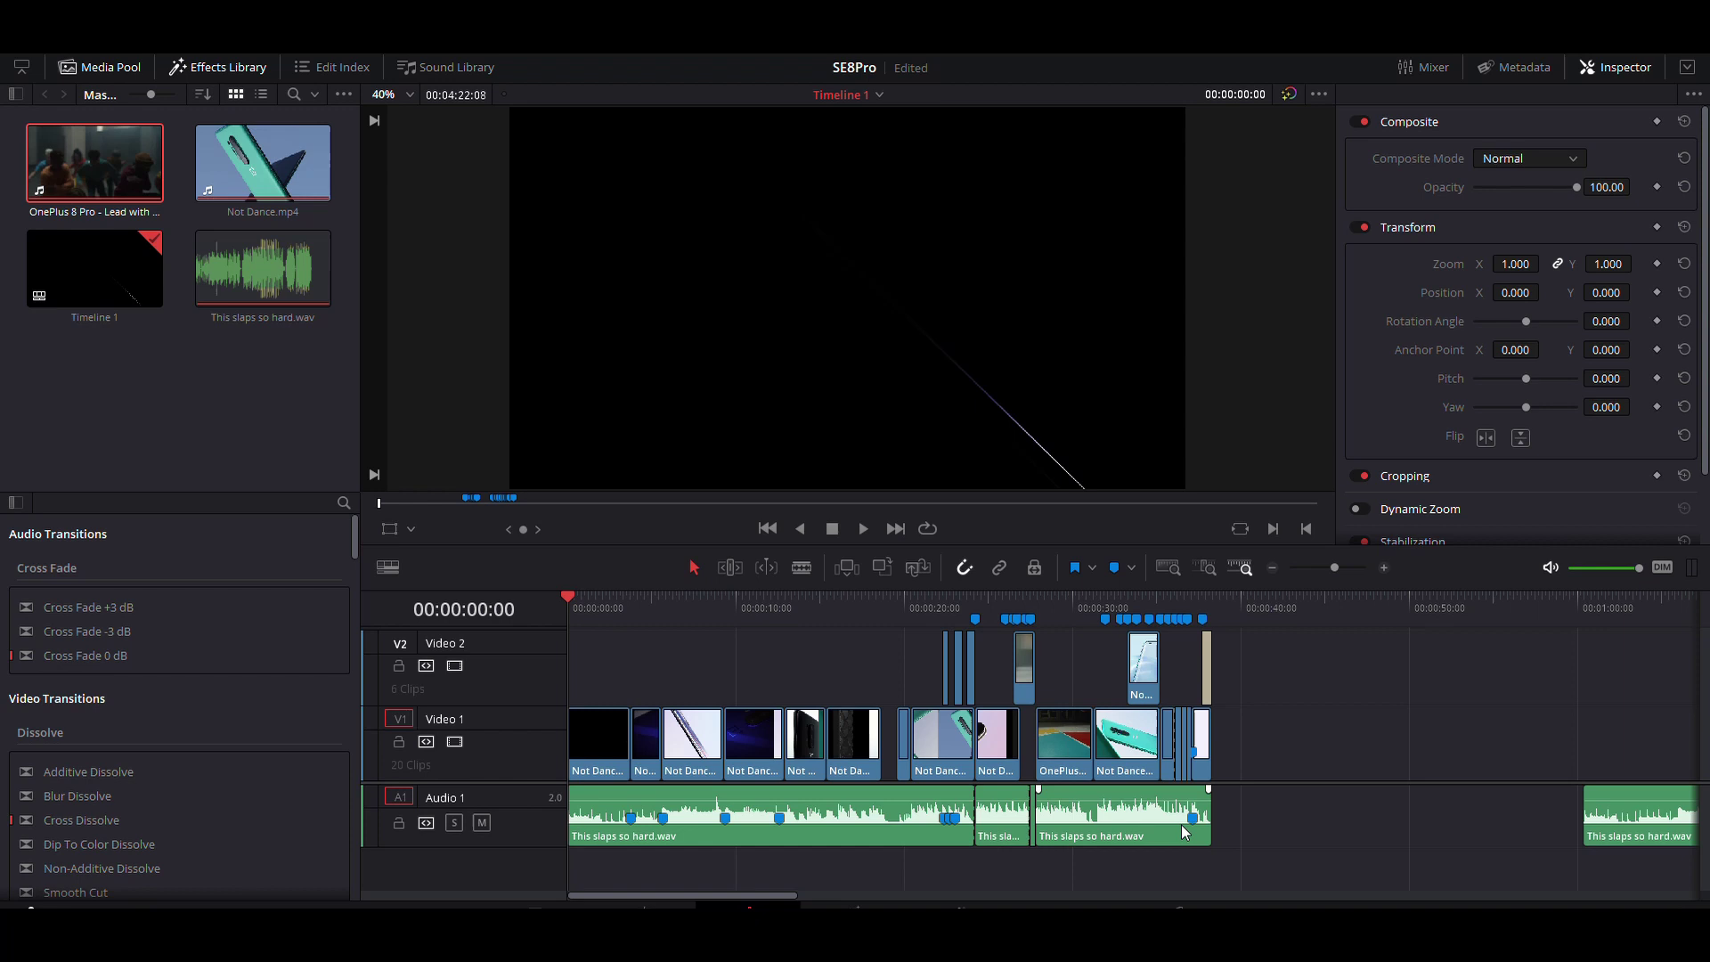
Slide the later song clip on A1 right to align with the short dark clip, then play to check sync.
{"action": "left_click", "coordinate": [632, 611]}
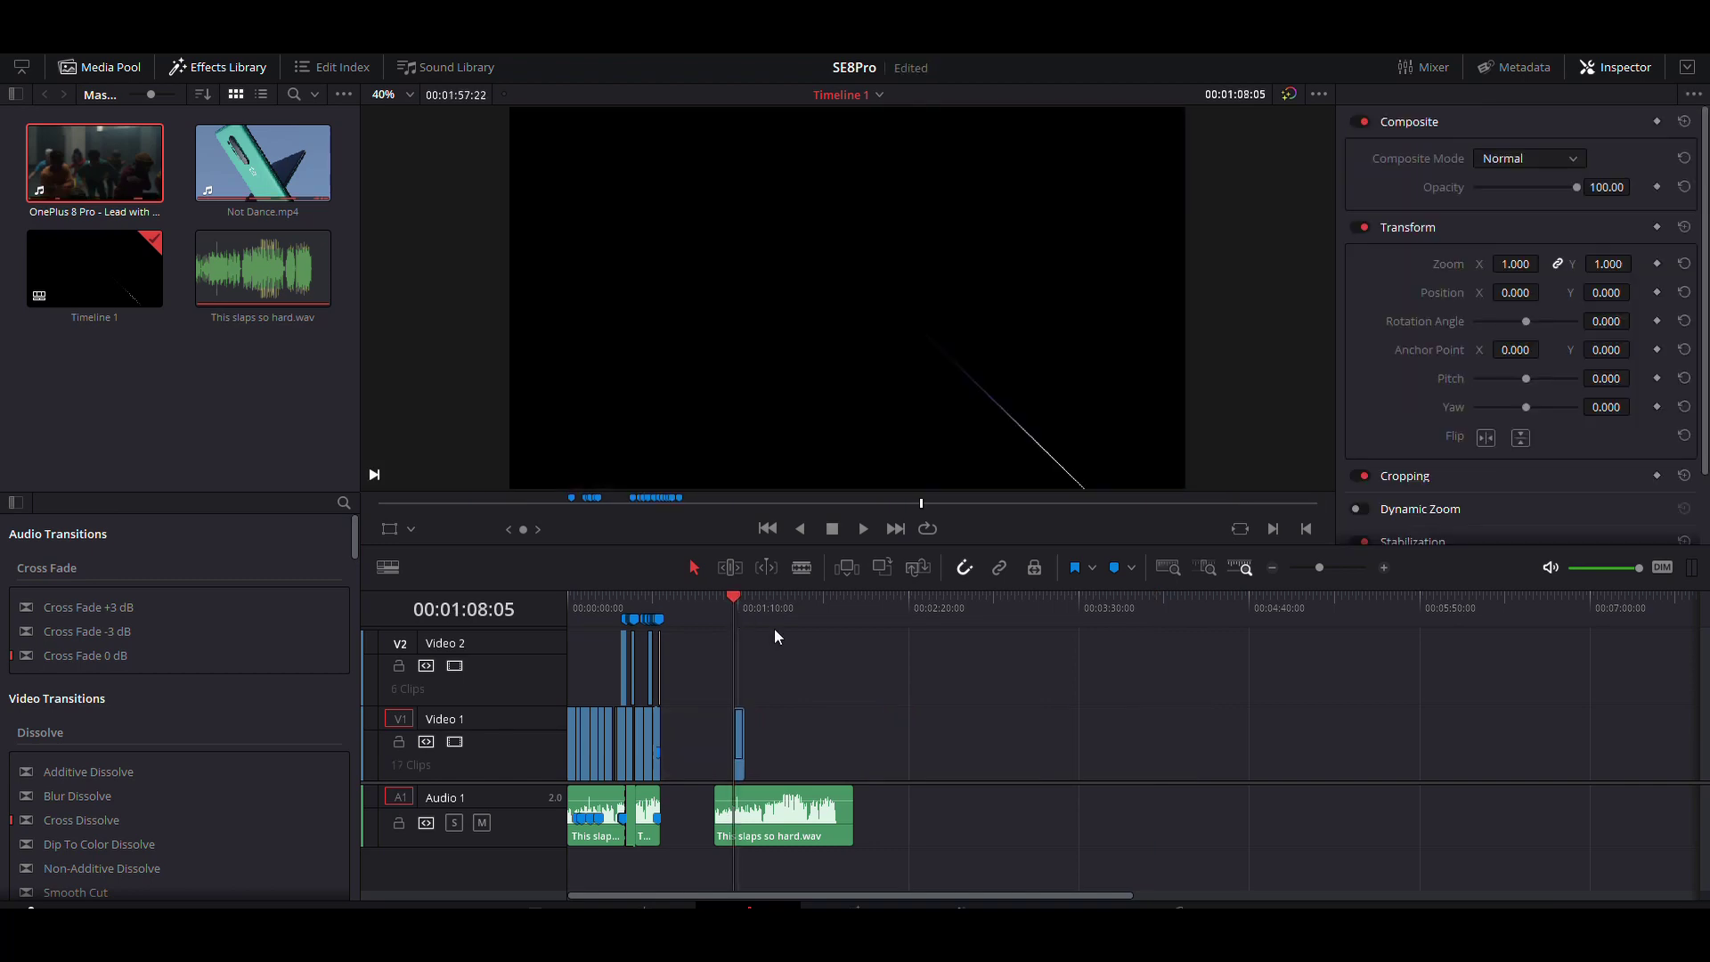
{"action": "scroll", "coordinate": [773, 628], "scroll_direction": "up", "scroll_amount": 5}
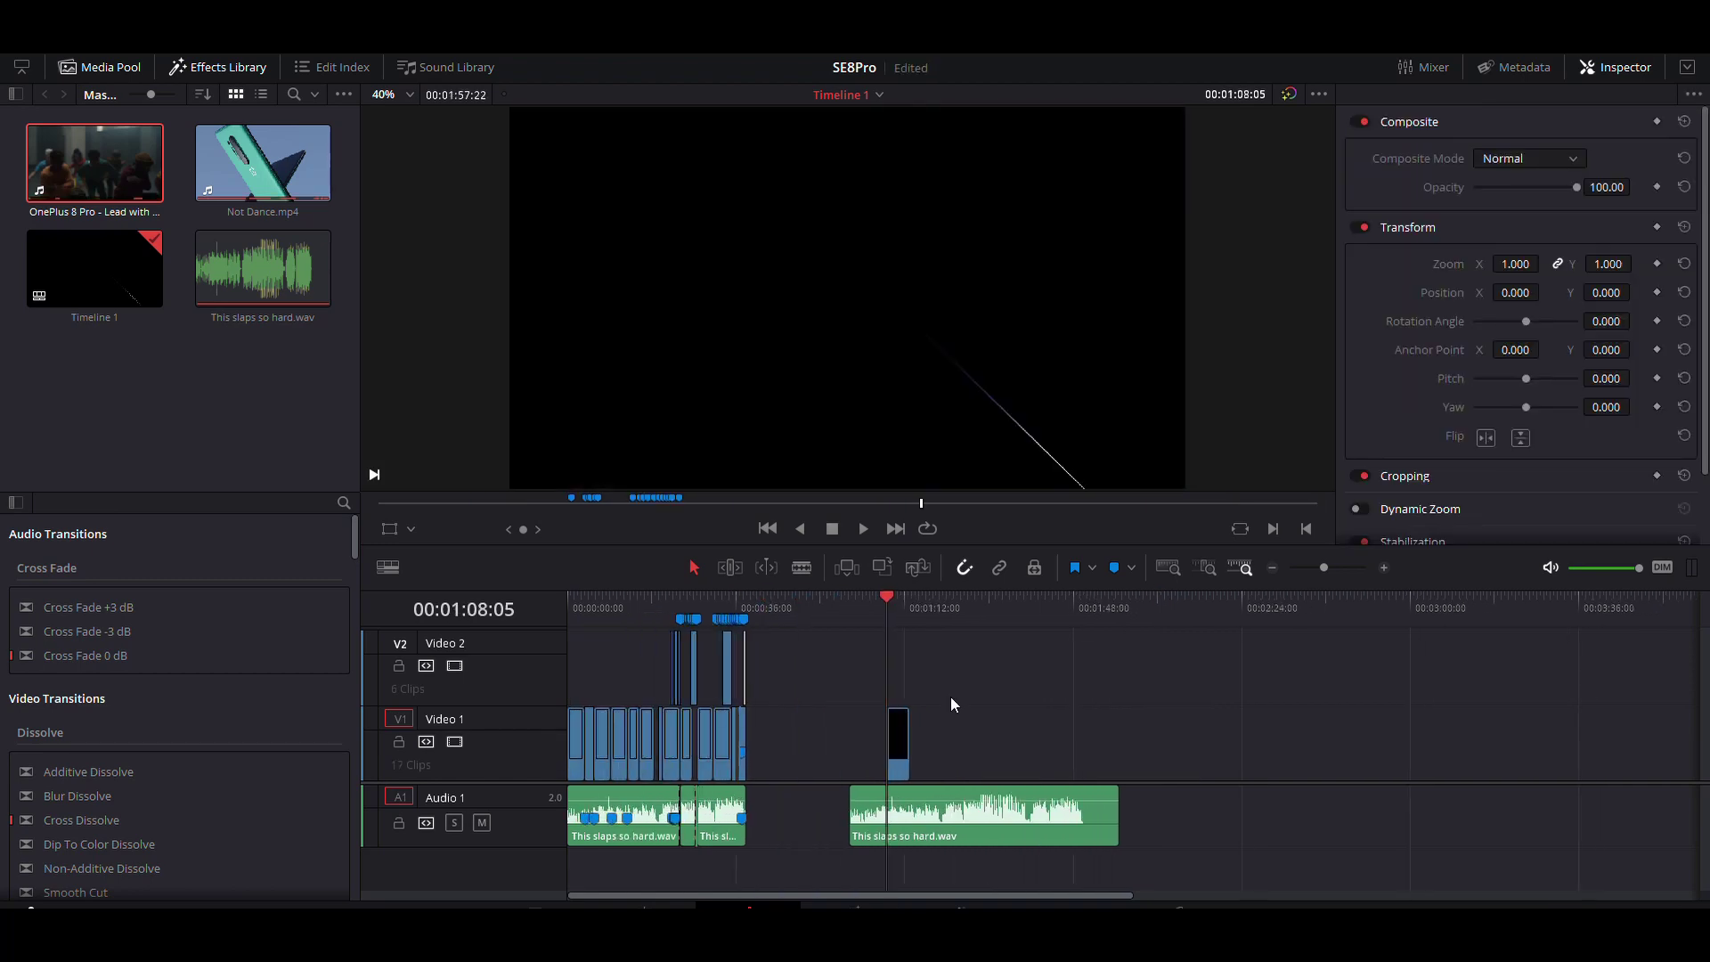
{"action": "left_click", "coordinate": [1016, 751]}
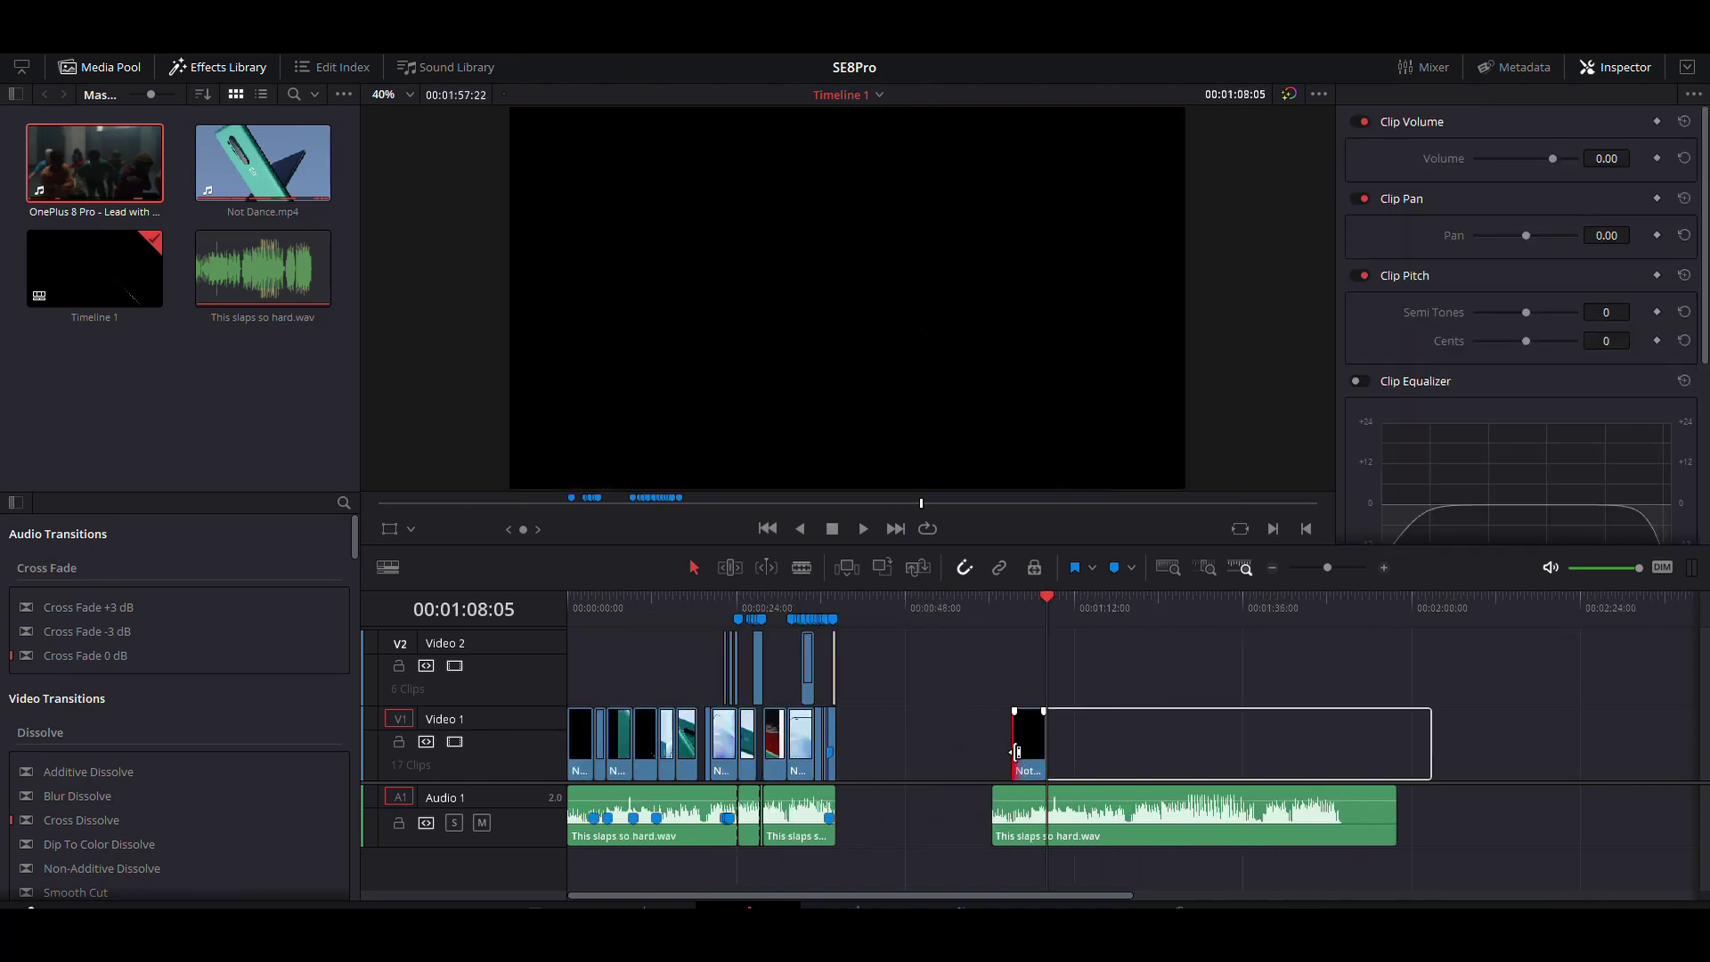
{"action": "left_click", "coordinate": [1019, 751]}
{"action": "left_click", "coordinate": [1024, 739]}
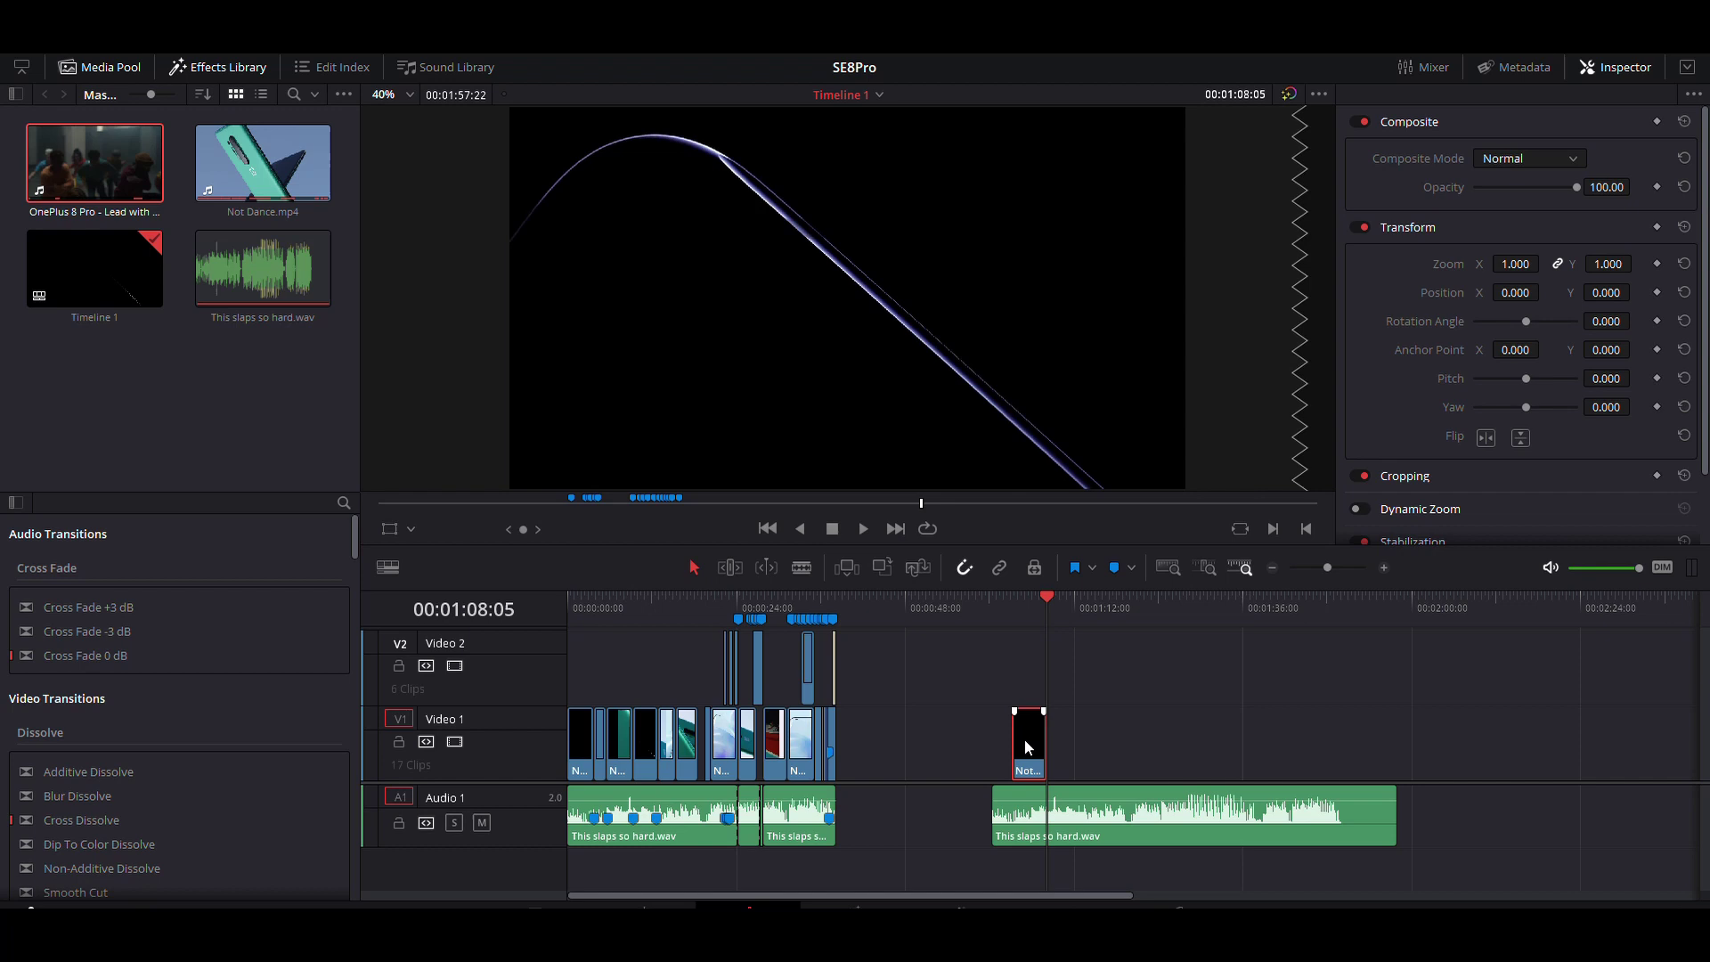
{"action": "left_click_drag", "start_coordinate": [1131, 814], "coordinate": [1153, 814]}
{"action": "key", "text": "/"}
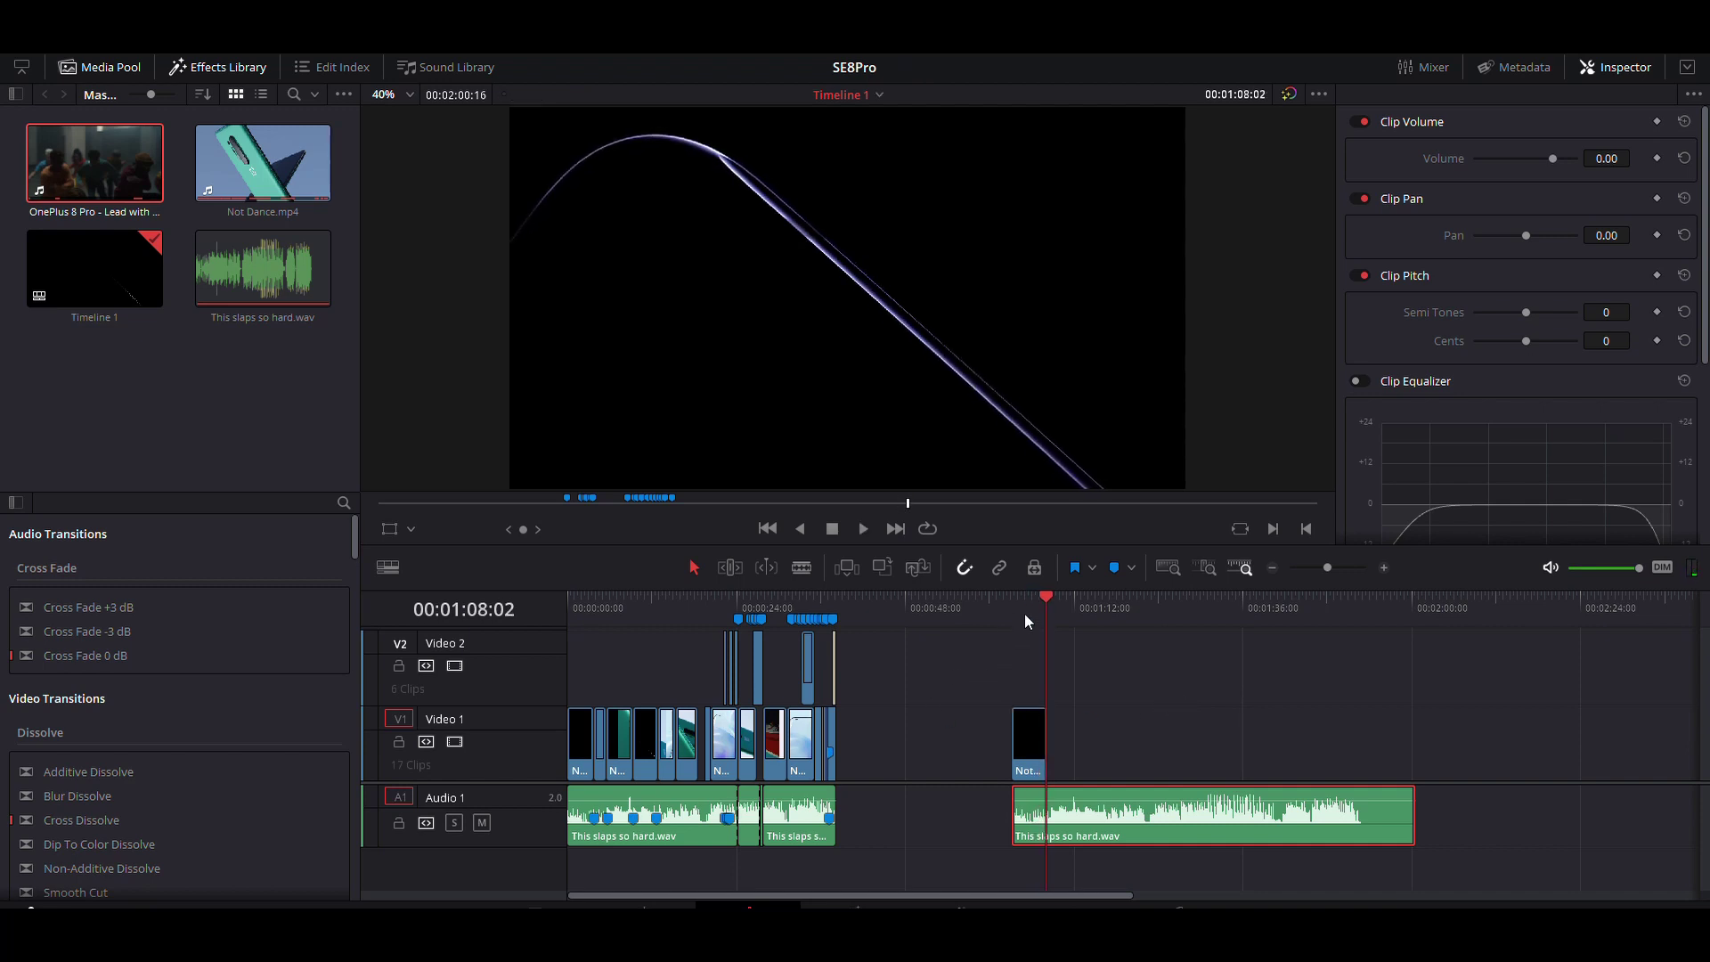
{"action": "key", "text": "Home"}
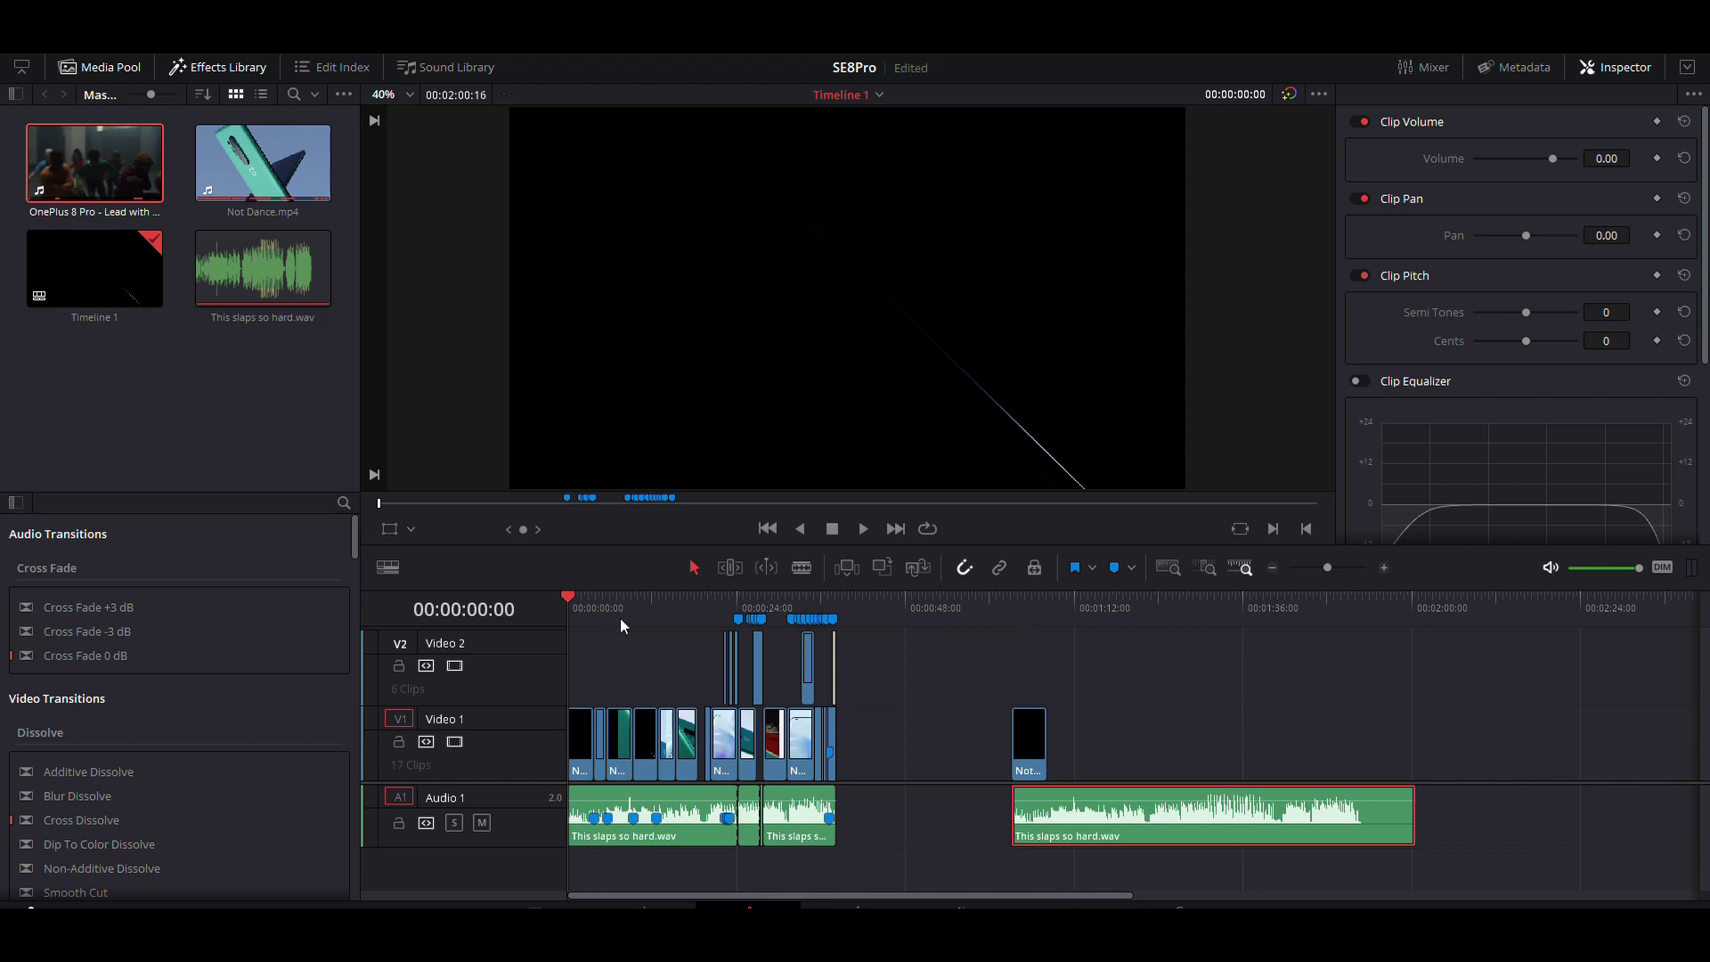
Play the edit back from the very beginning to review it.
{"action": "left_click", "coordinate": [1013, 755]}
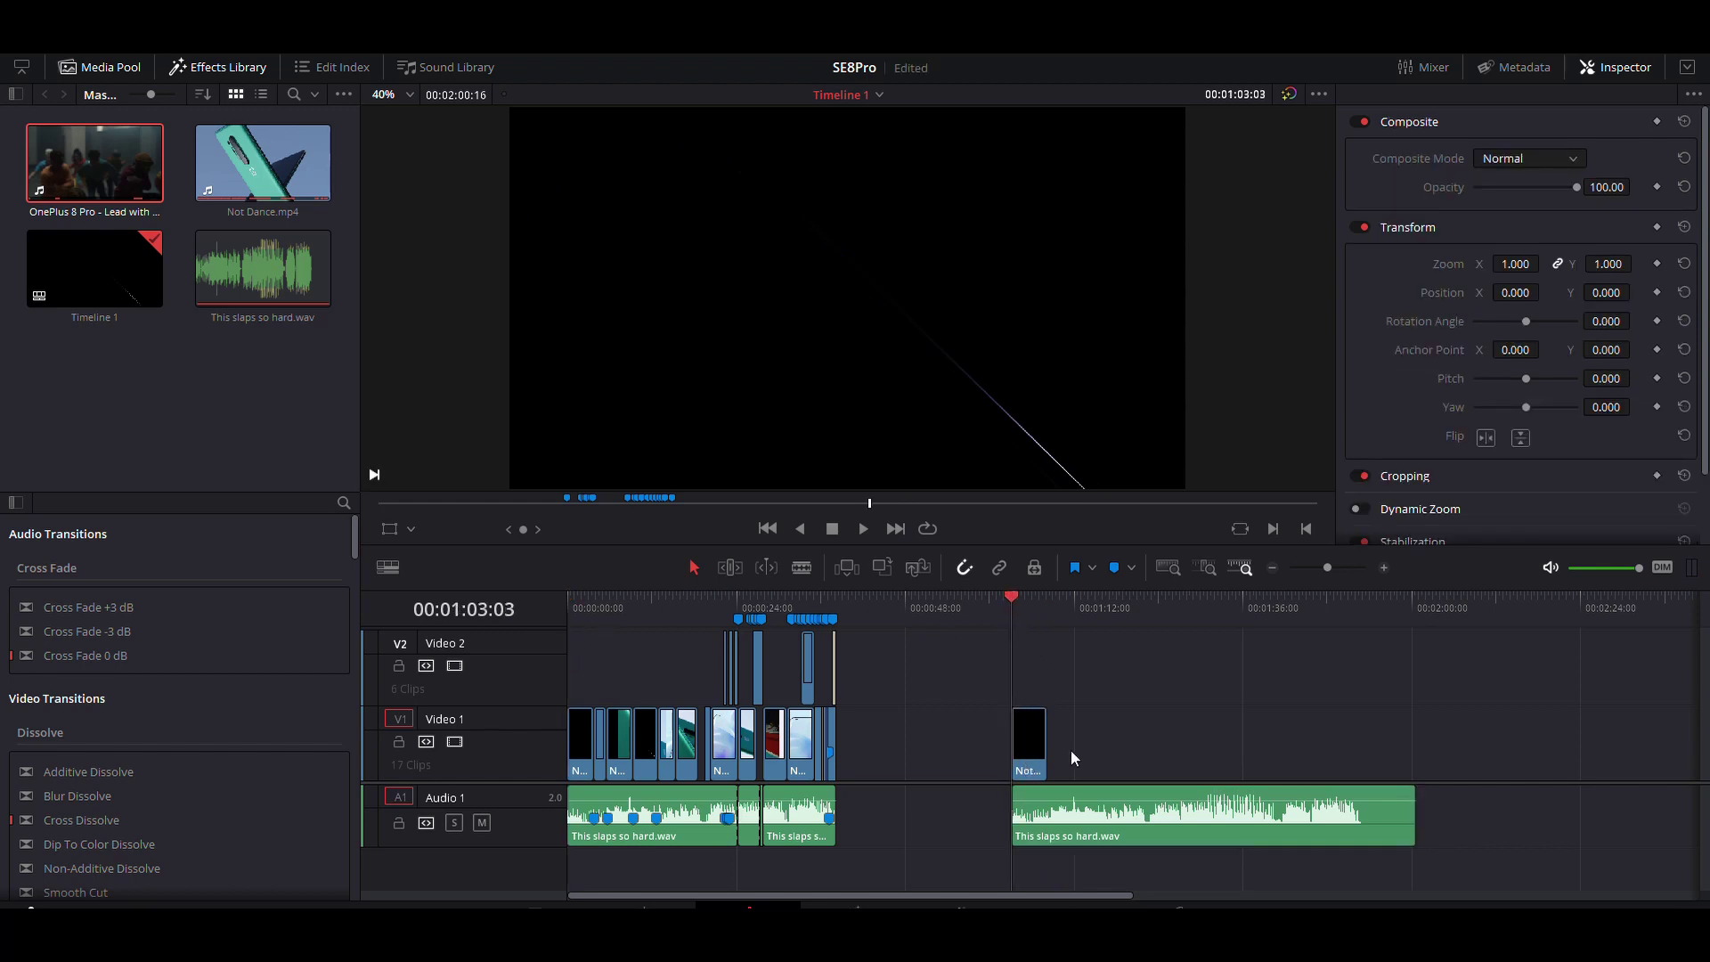
{"action": "key", "text": "Home"}
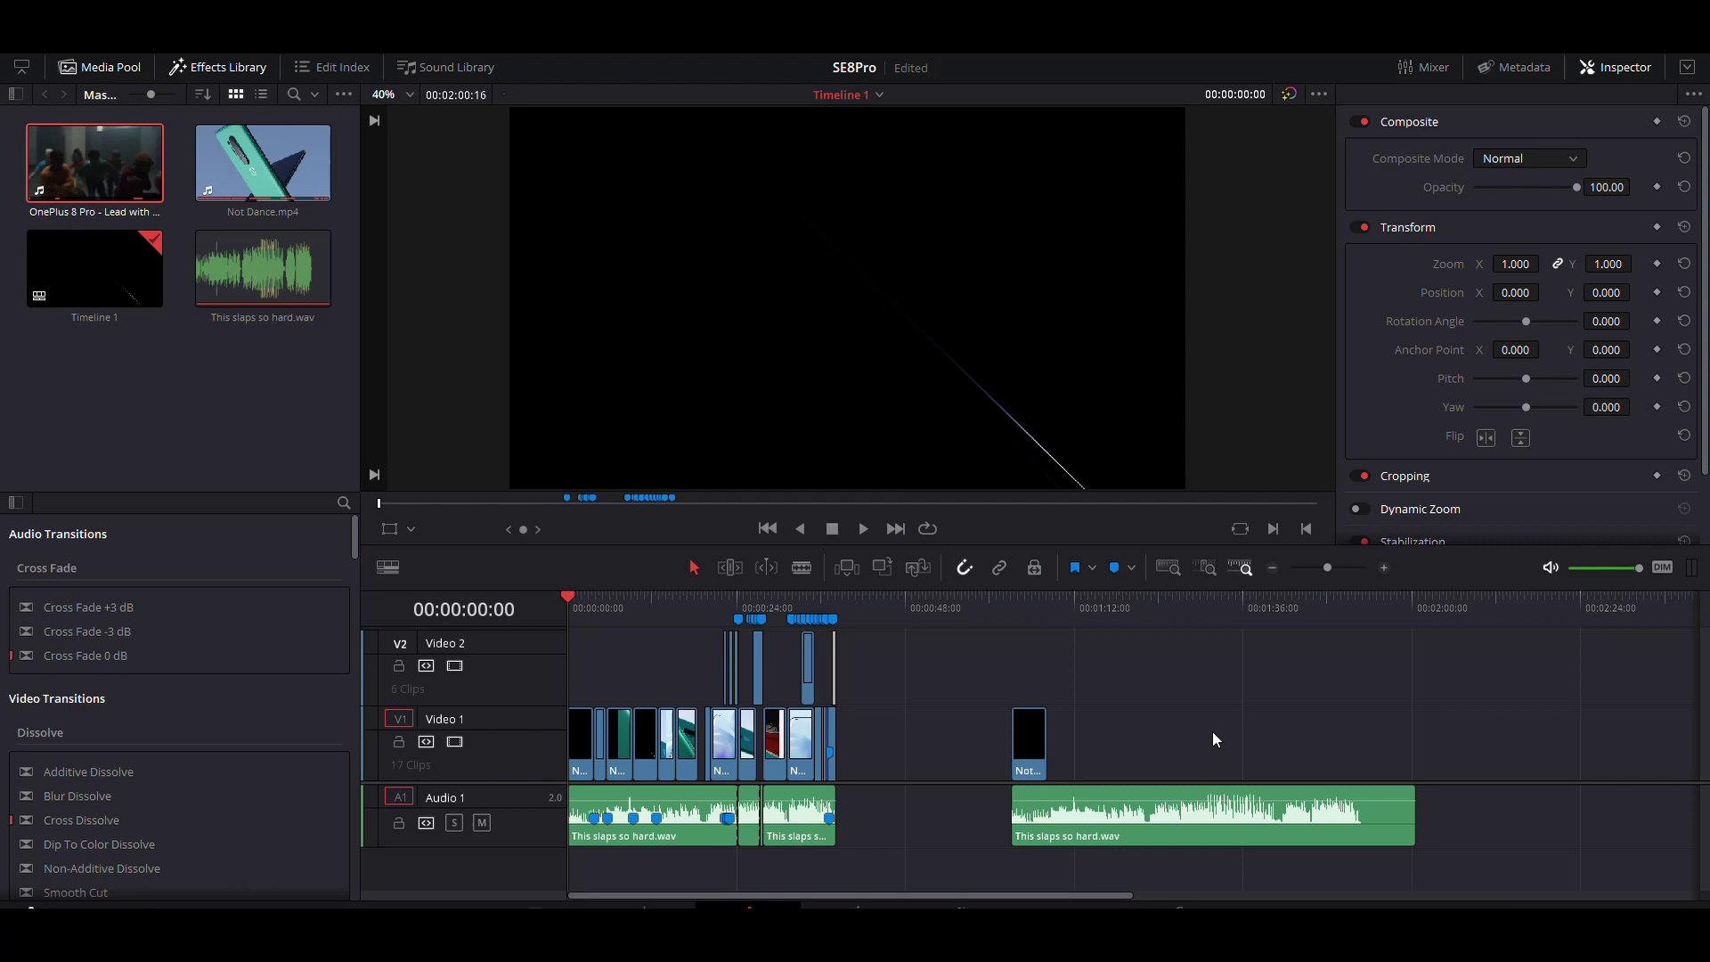
{"action": "key", "text": "space"}
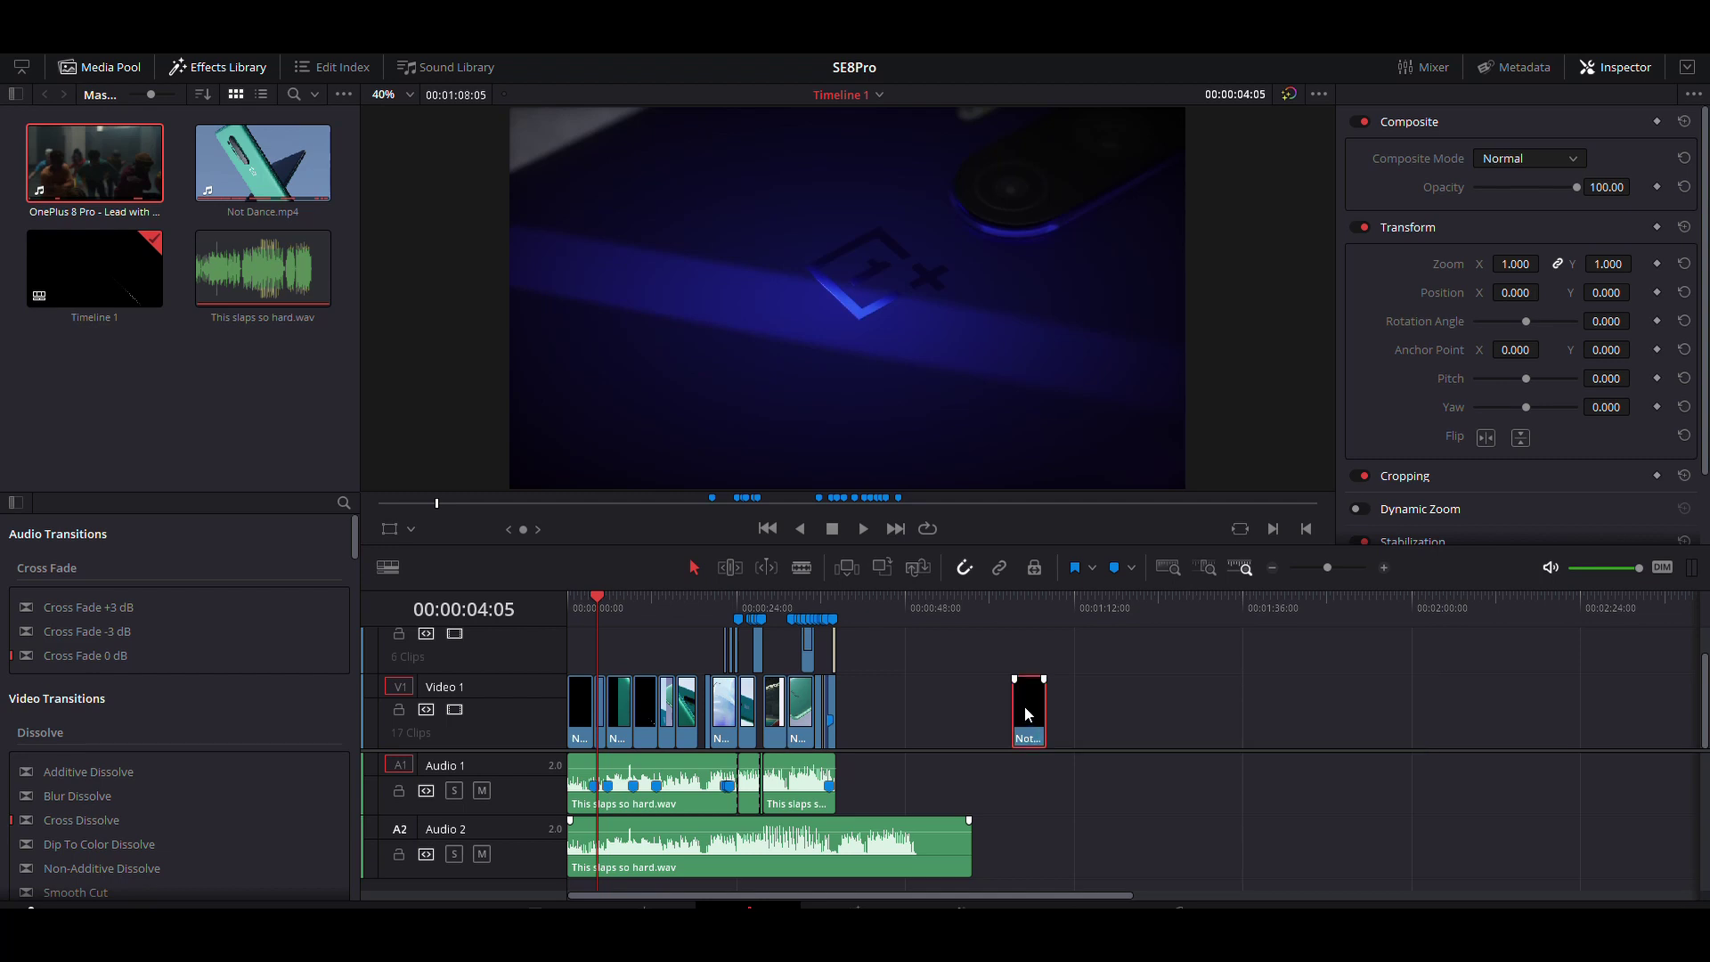
Delete the stray dark clip, review playback, and append Not Dance.mp4 with audio after the clips.
{"action": "key", "text": "Delete"}
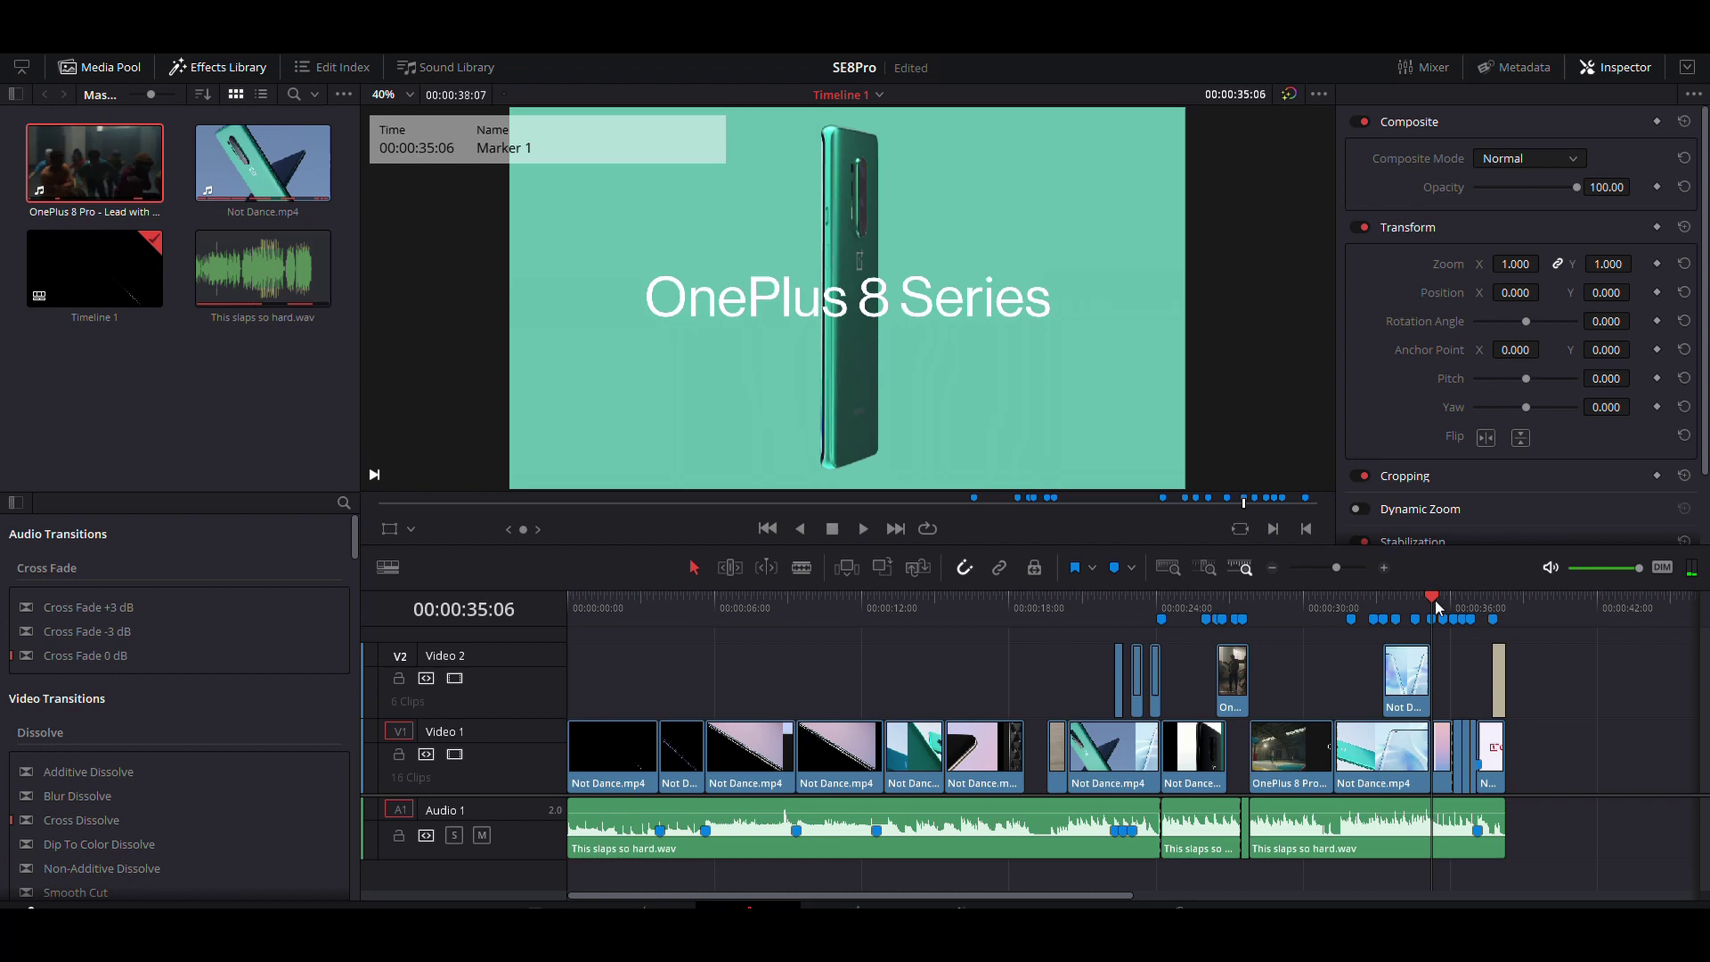
{"action": "key", "text": "space"}
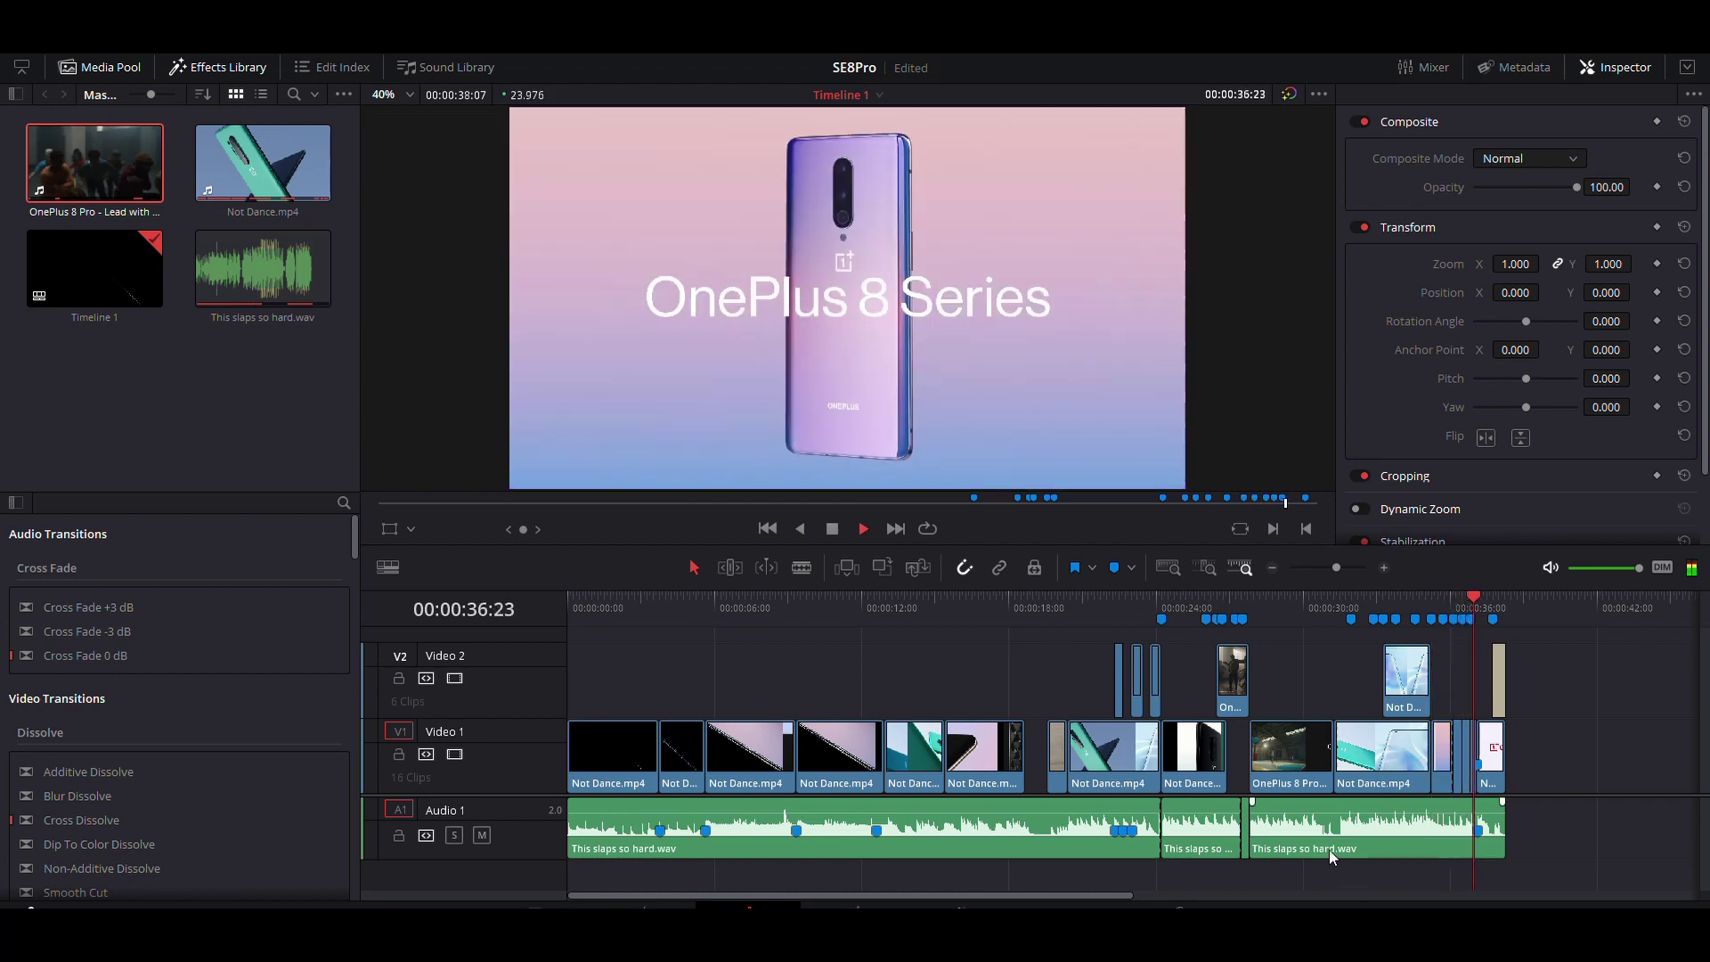
{"action": "key", "text": "space"}
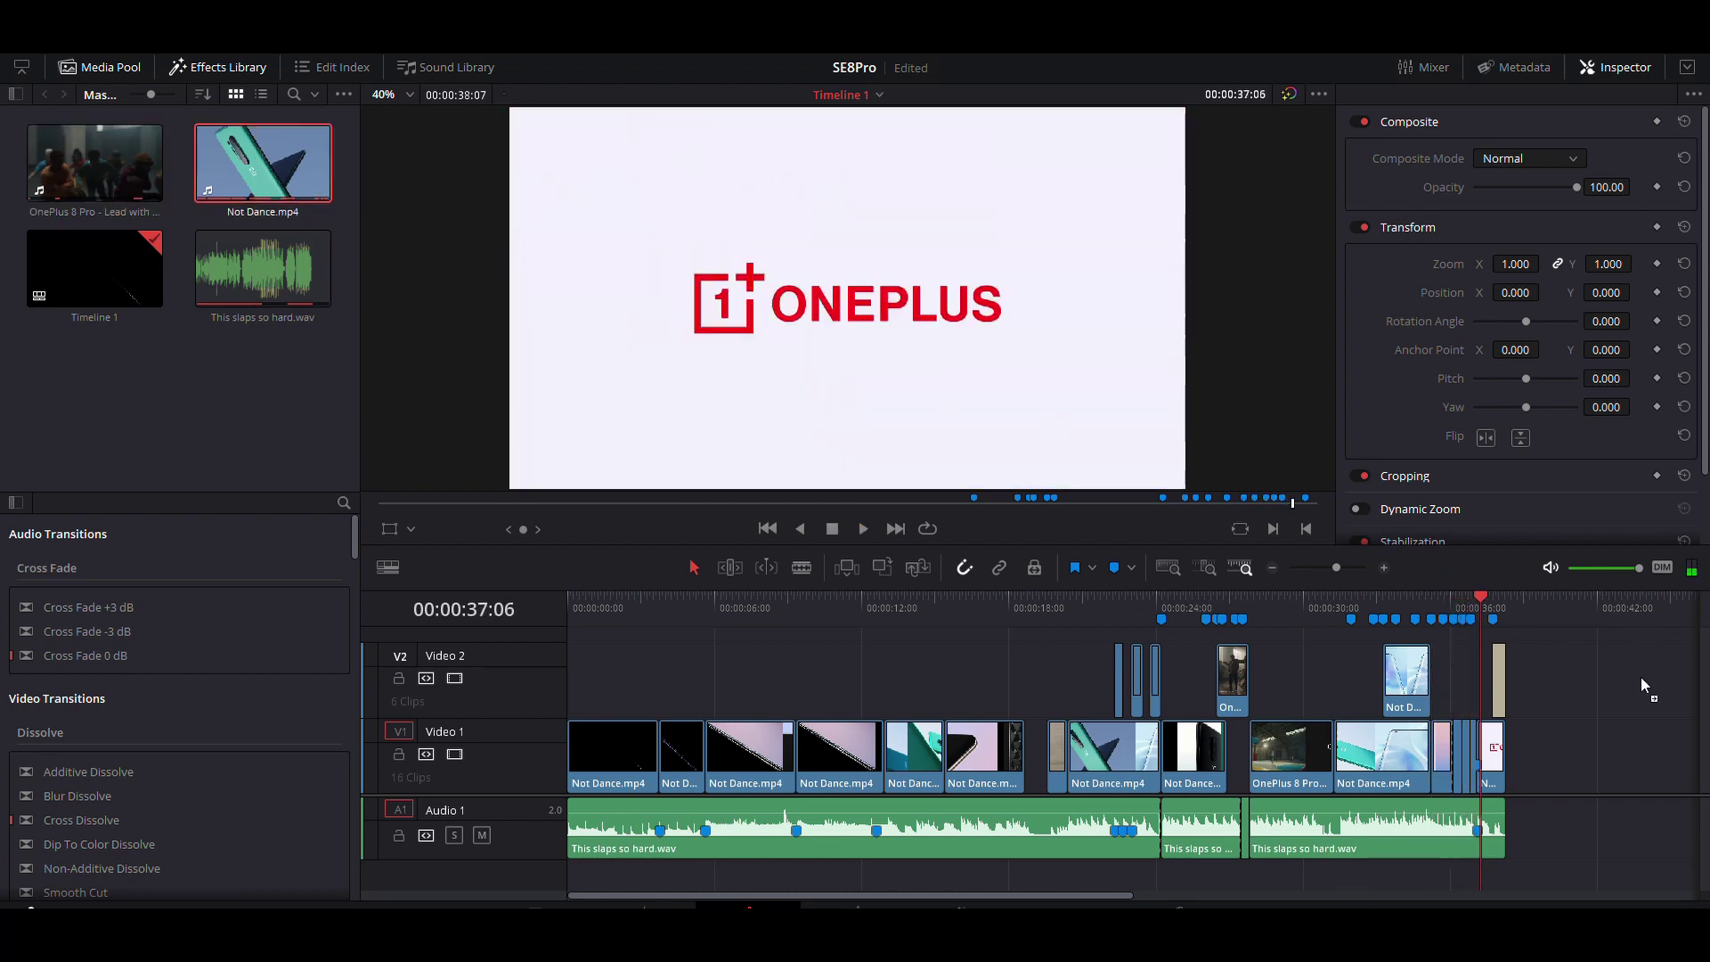
{"action": "left_click_drag", "start_coordinate": [1643, 686], "coordinate": [1647, 760]}
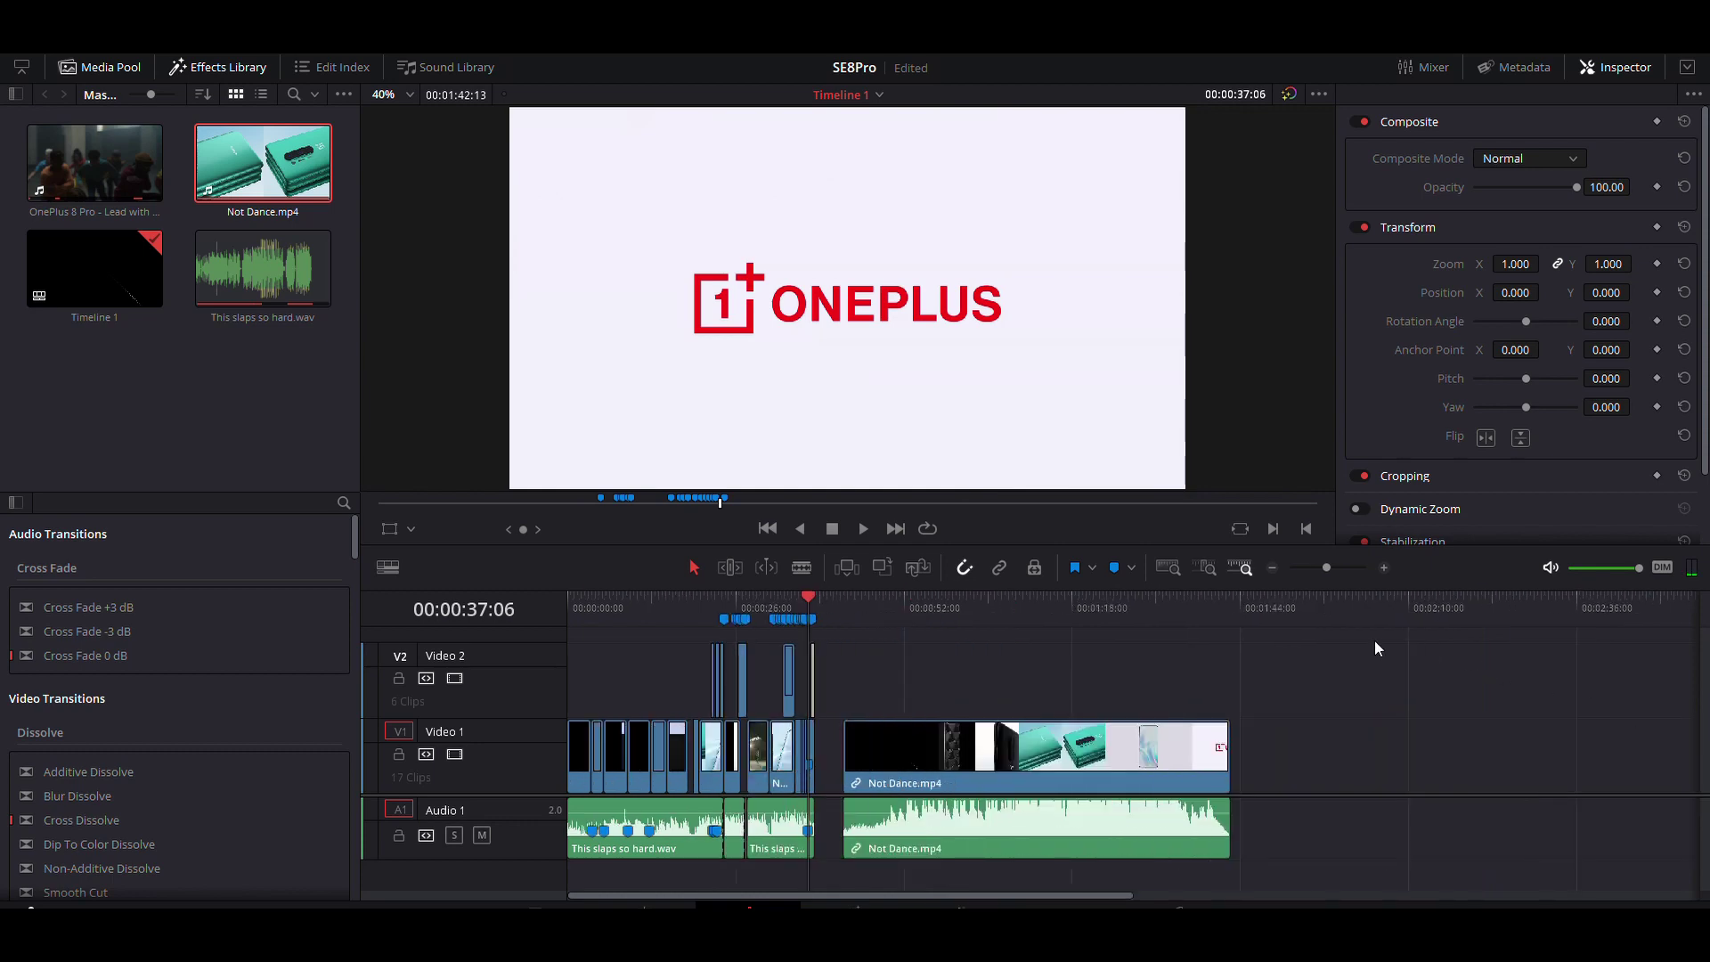